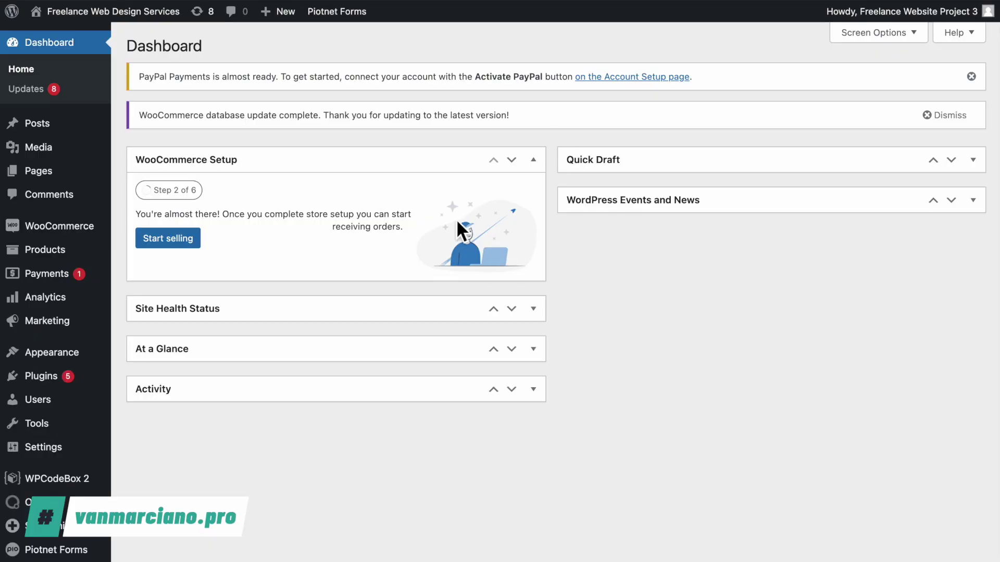
Search Oxygen's Templates list for 'global' and open Global Template with Oxygen.
scroll(81, 300, down, 1)
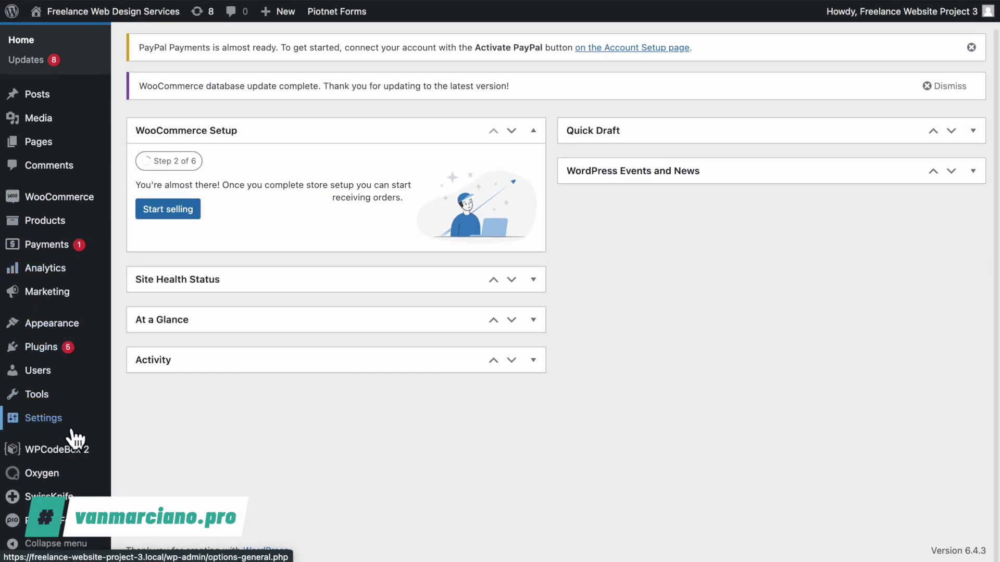
mouse_move(61, 478)
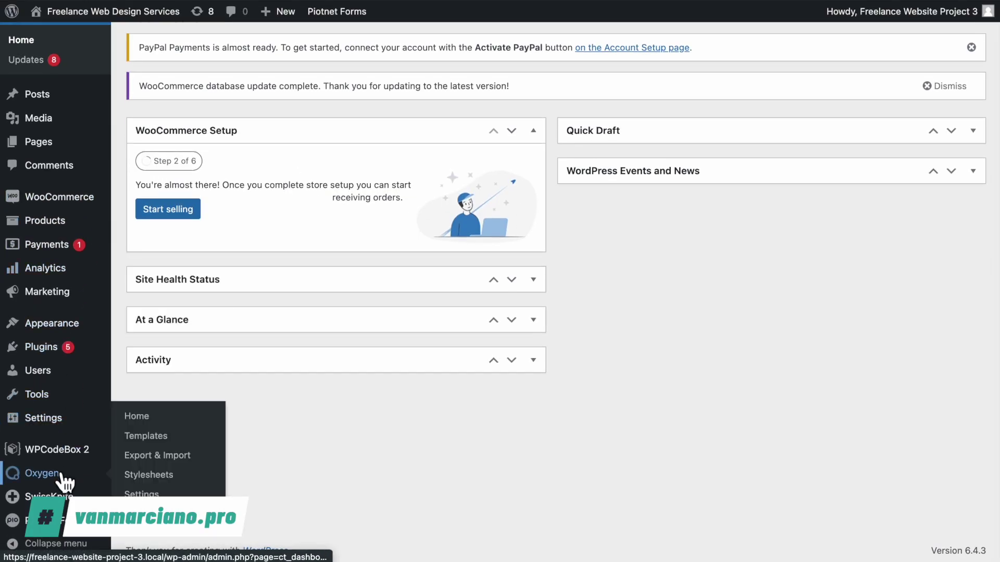
click(168, 438)
click(823, 115)
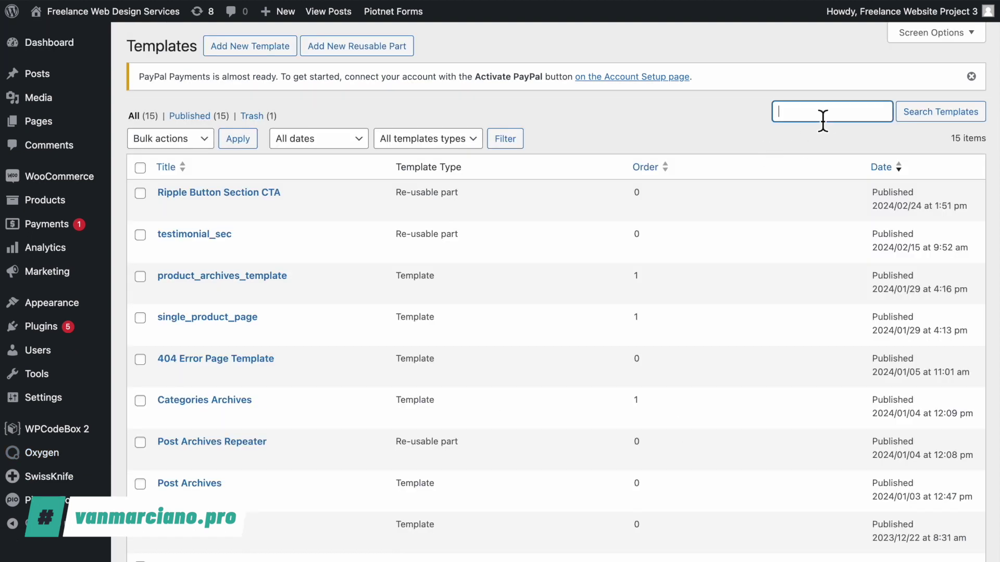
text(global)
key(Return)
mouse_move(236, 214)
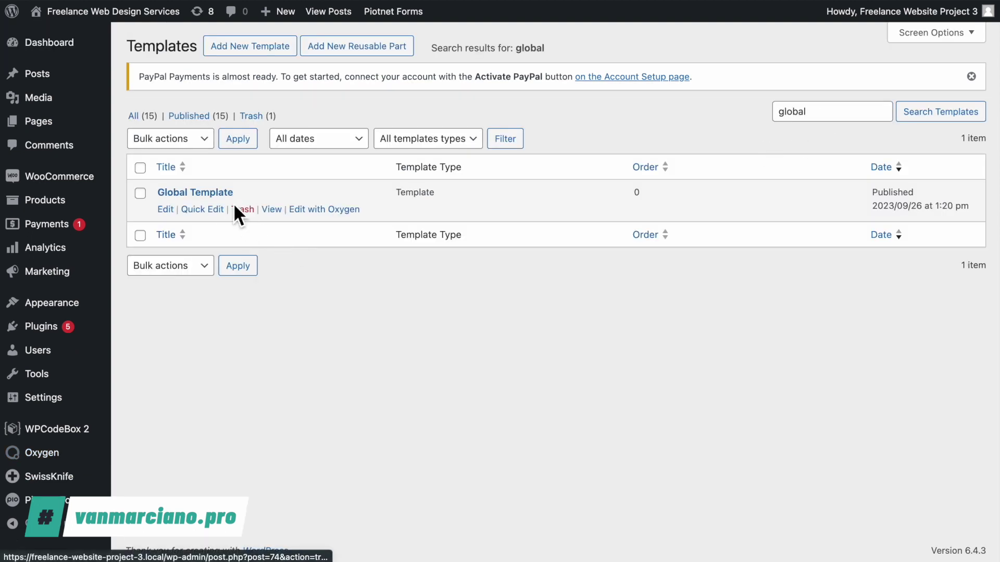
click(322, 213)
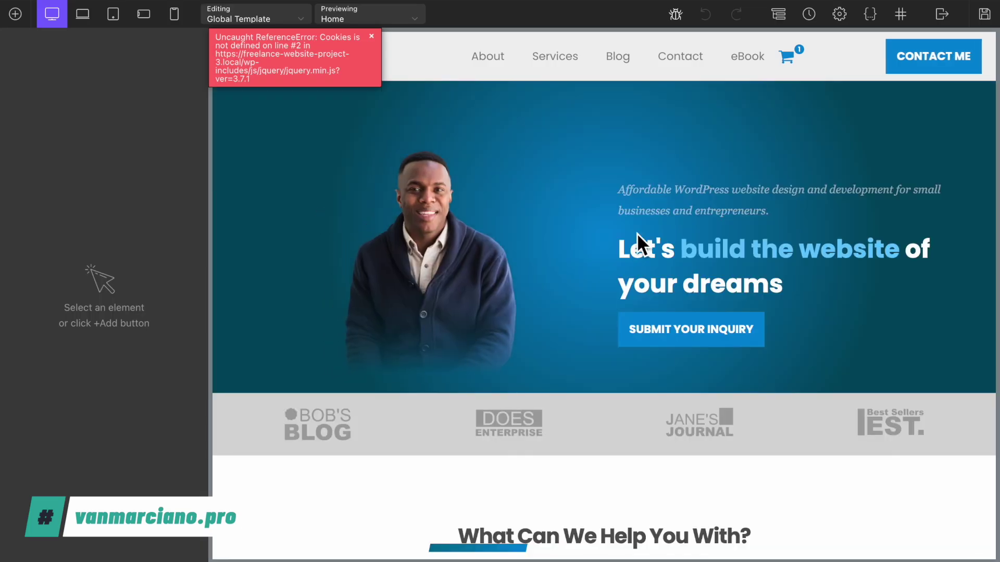
Show the Structure panel and dismiss the JavaScript error message.
click(778, 14)
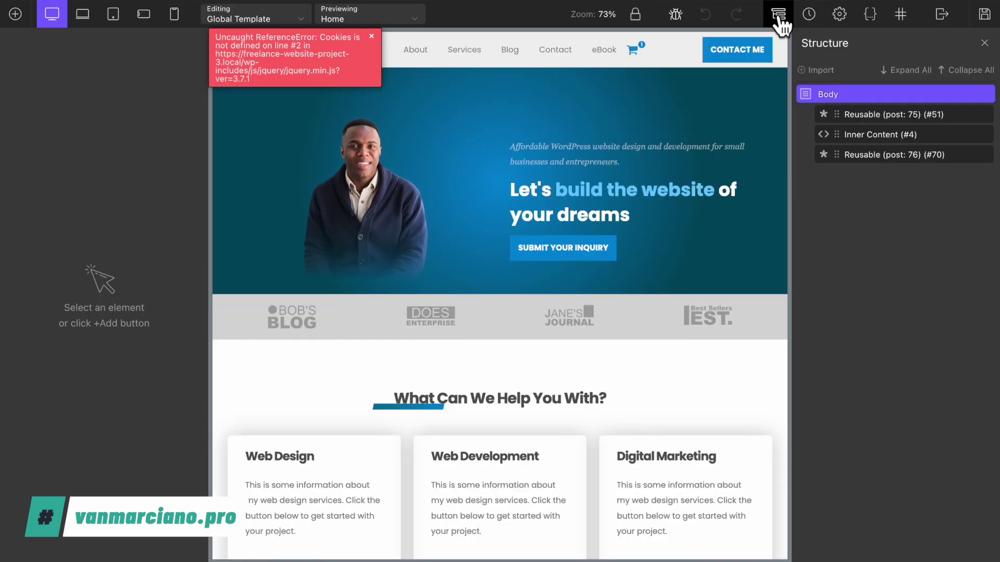
scroll(597, 471, down, 15)
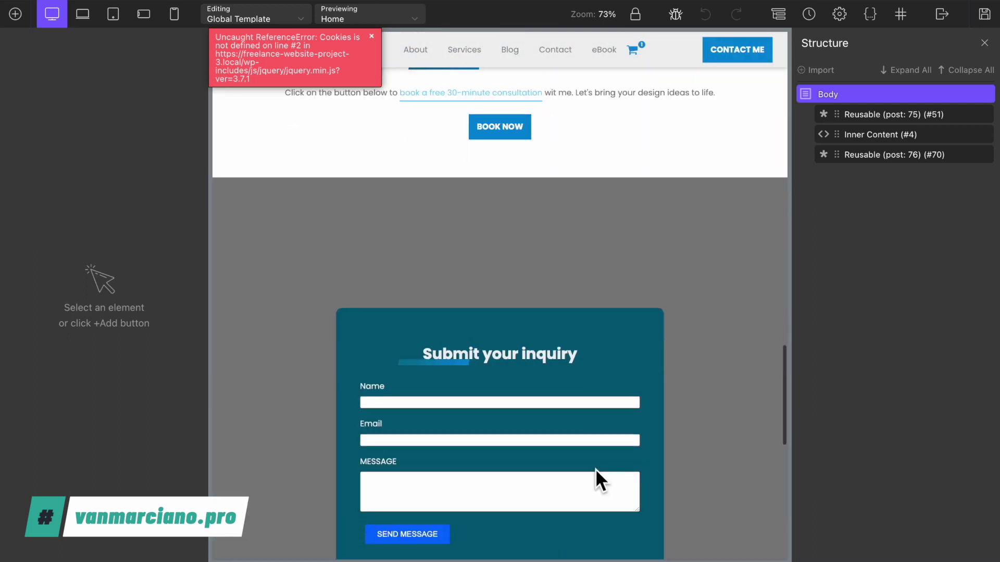
scroll(595, 469, down, 3)
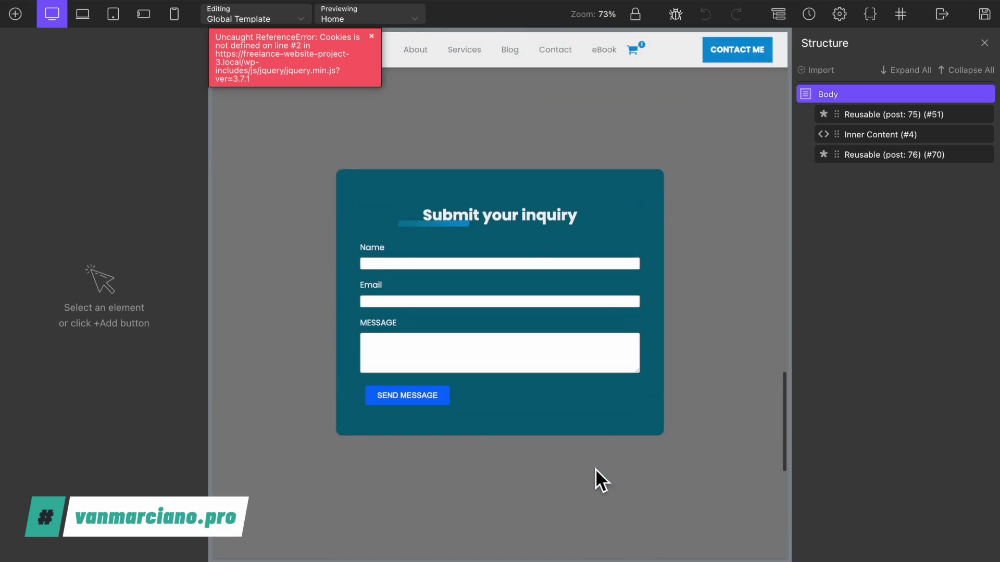
click(372, 36)
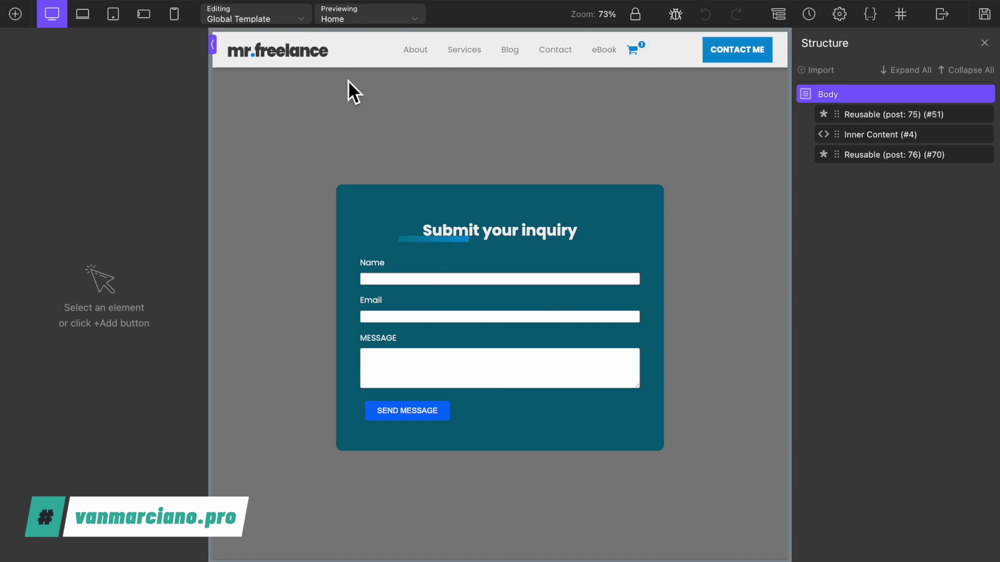
Add a Modal element to the template and place an empty Div inside it.
click(16, 15)
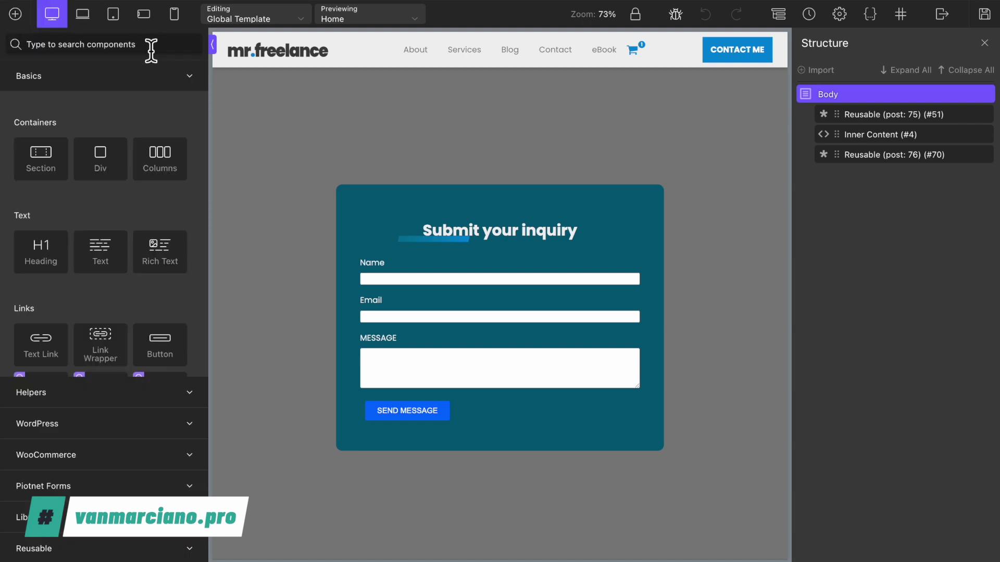
text(modal)
click(44, 134)
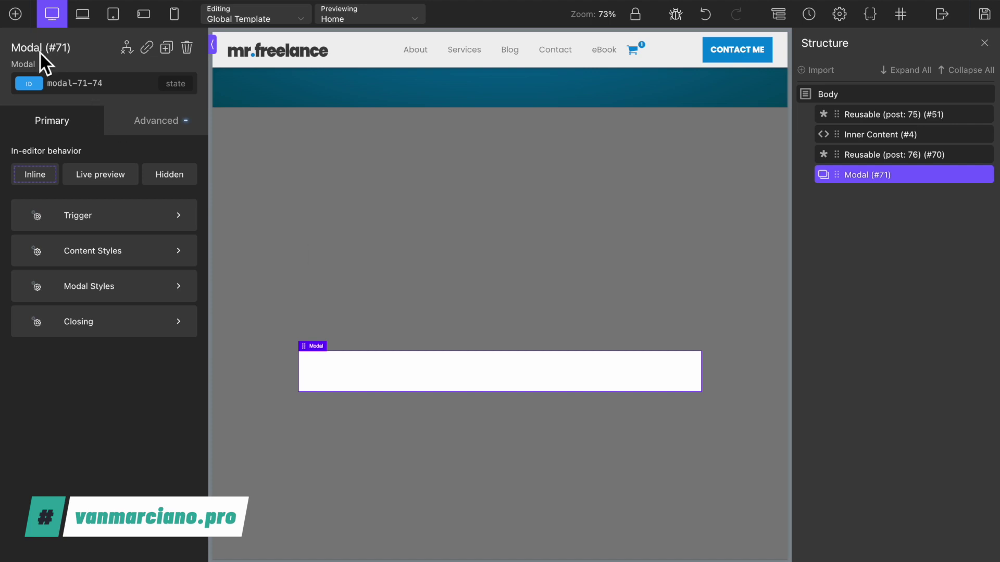
click(15, 13)
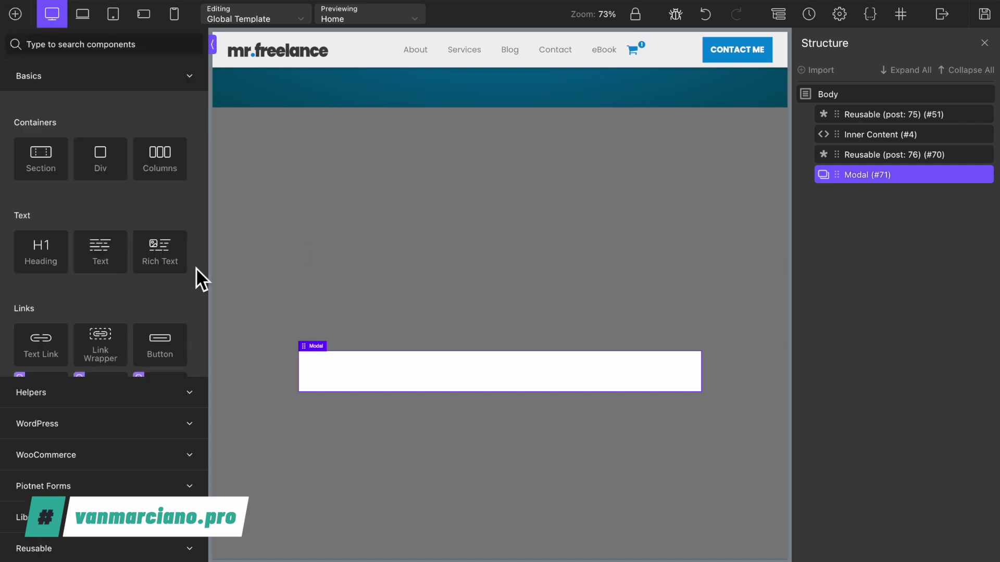
click(99, 163)
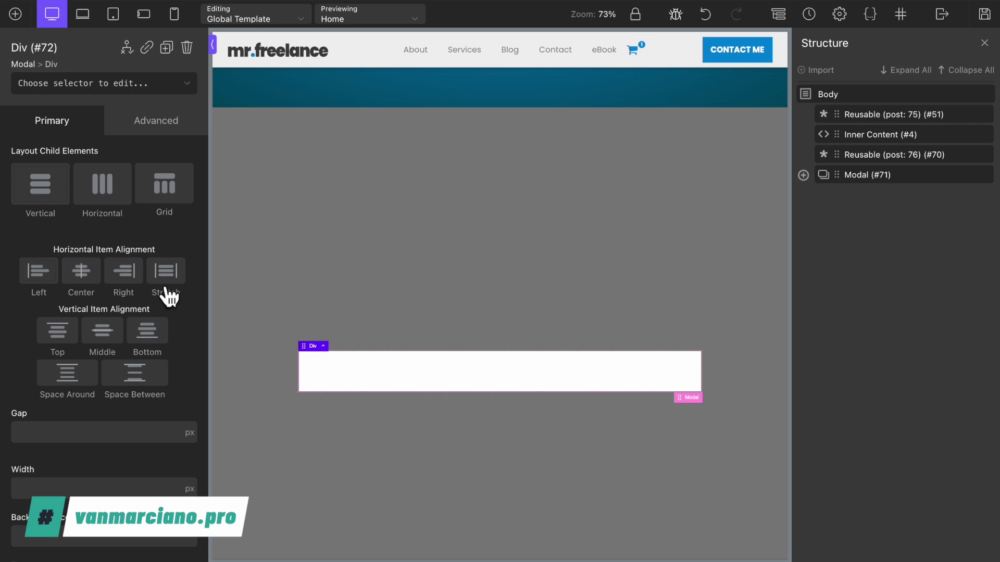
Set the div's layout to Grid with 2 columns and minimum column width 0.
click(164, 193)
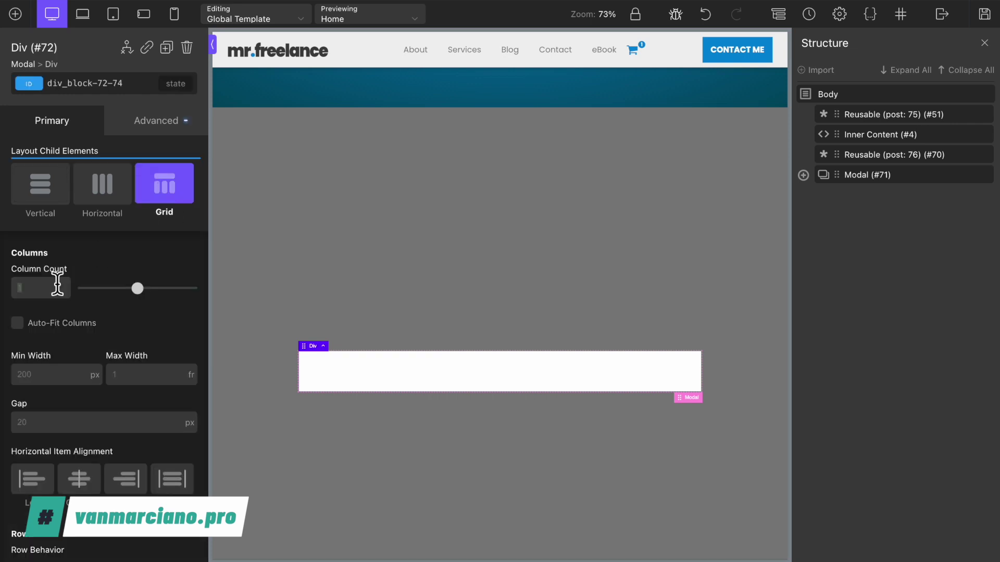
text(2)
scroll(124, 334, down, 1)
double_click(83, 336)
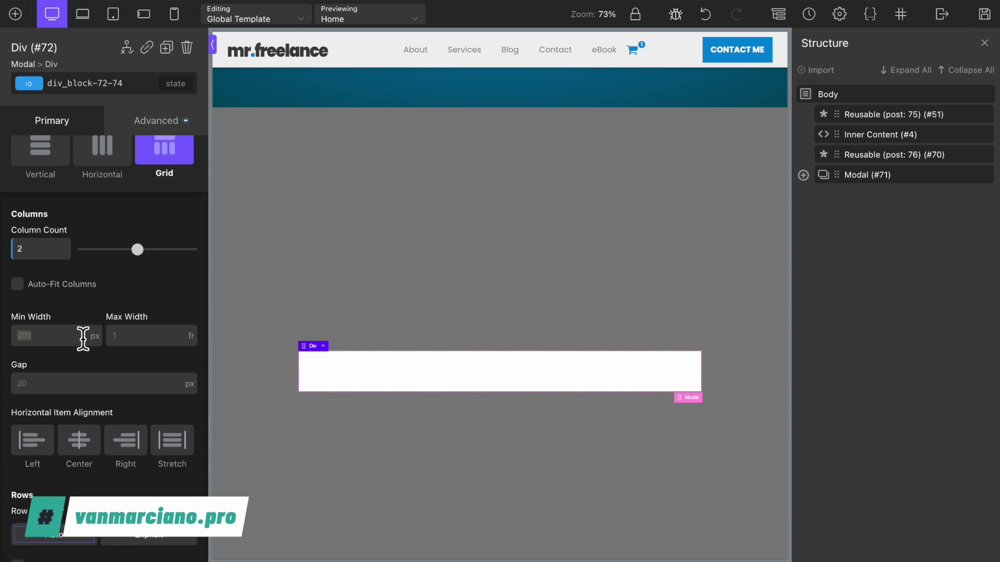
text(0)
scroll(162, 343, down, 1)
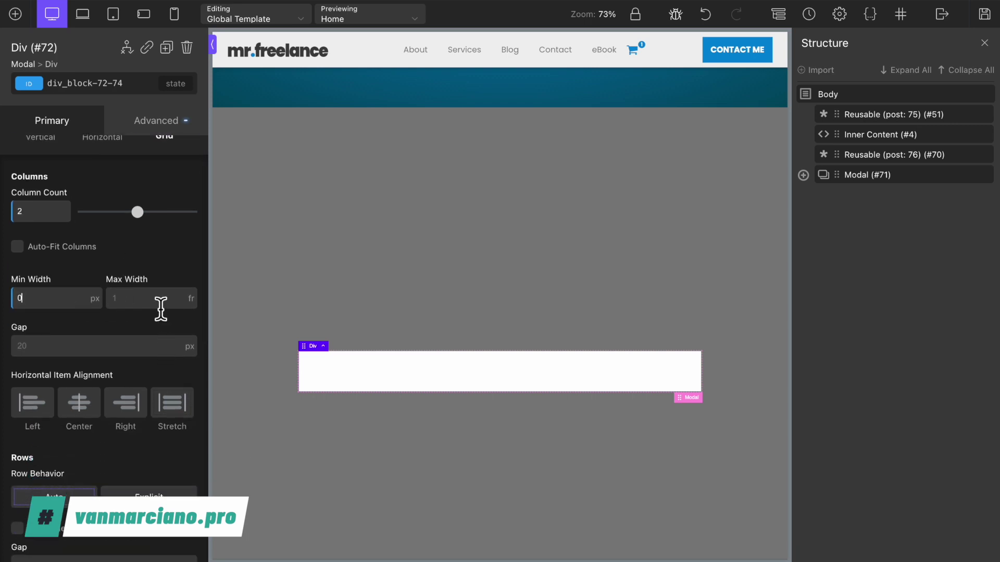
scroll(156, 312, down, 1)
scroll(146, 323, down, 2)
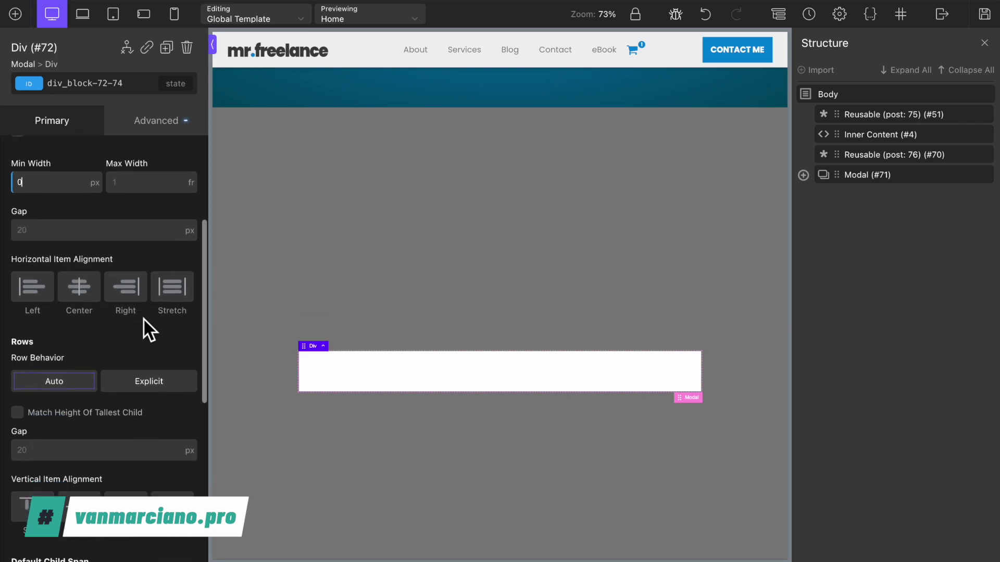
scroll(143, 319, down, 5)
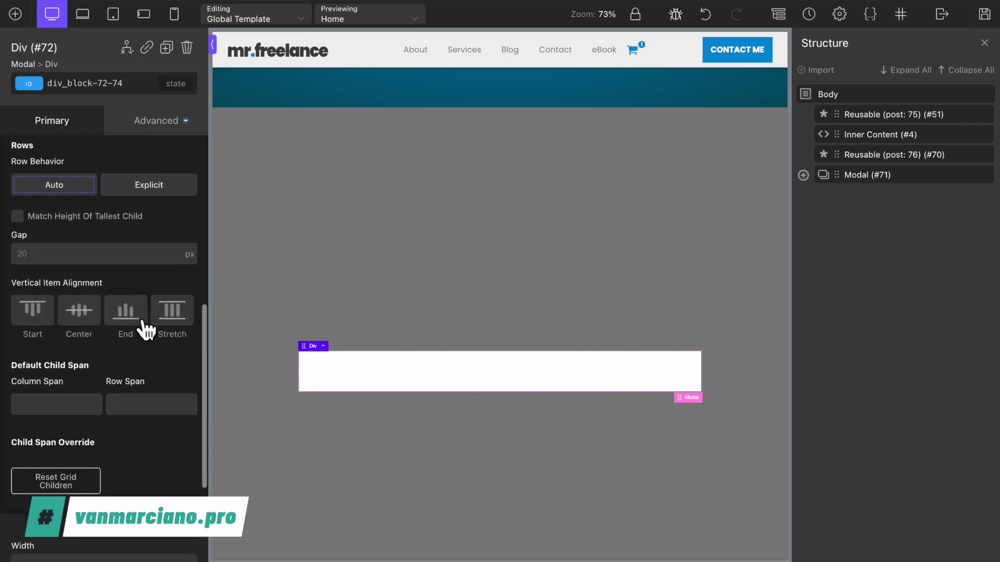
scroll(146, 329, up, 10)
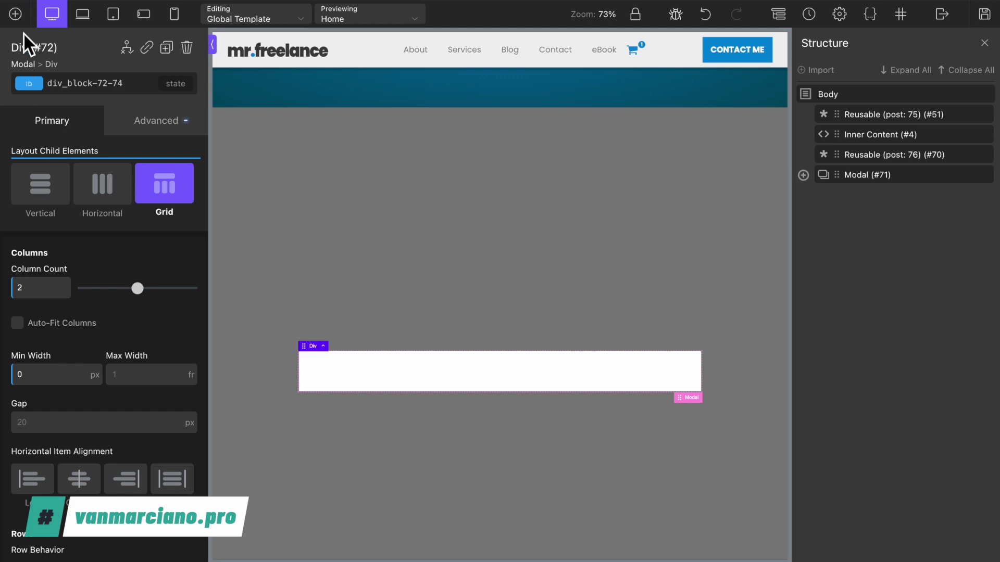
Add a child Div to the grid and duplicate it for a second cell.
click(15, 14)
click(107, 171)
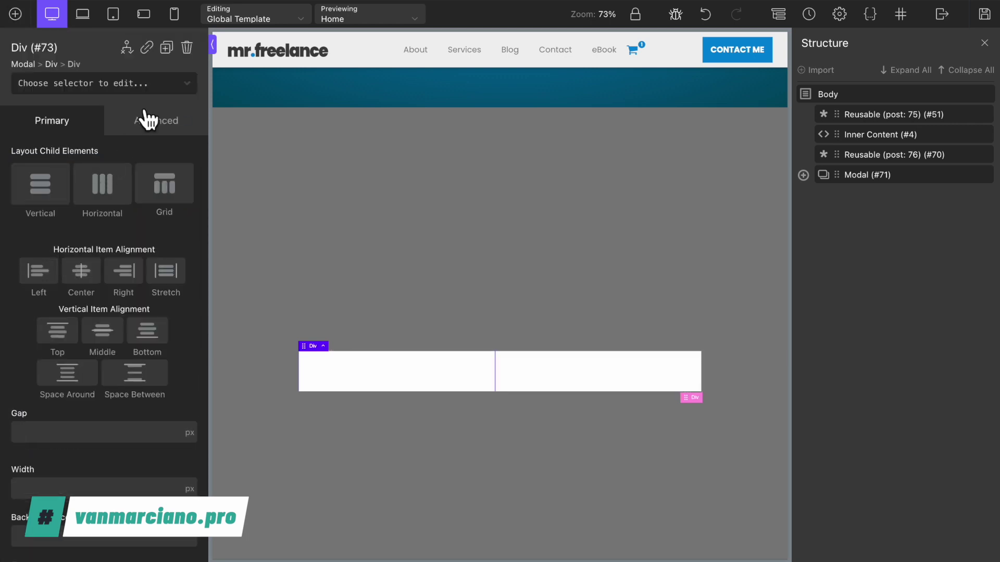
click(167, 47)
scroll(384, 261, down, 2)
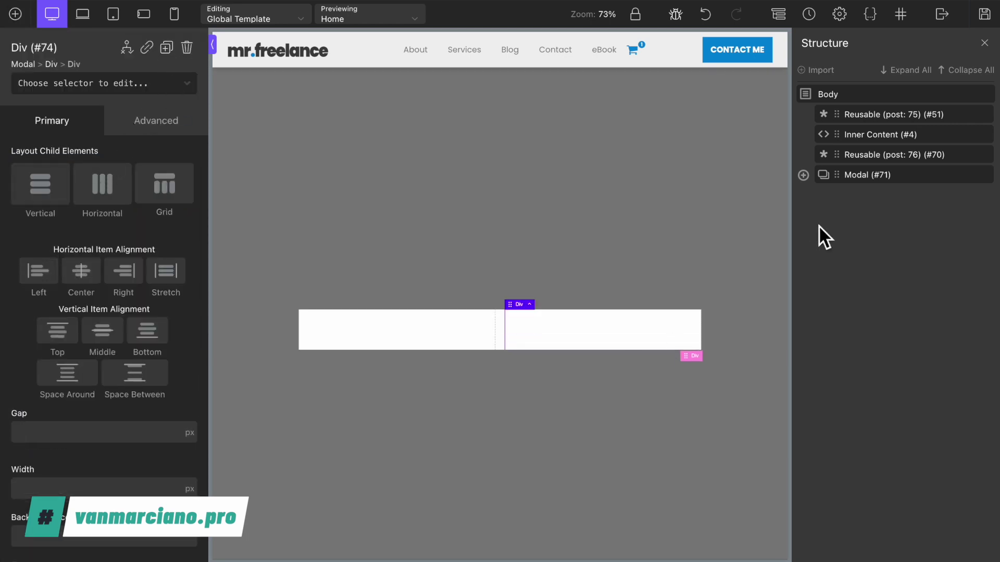
Rename the grid div 'Grid' and its two children 'Grid Item' in Structure.
click(803, 175)
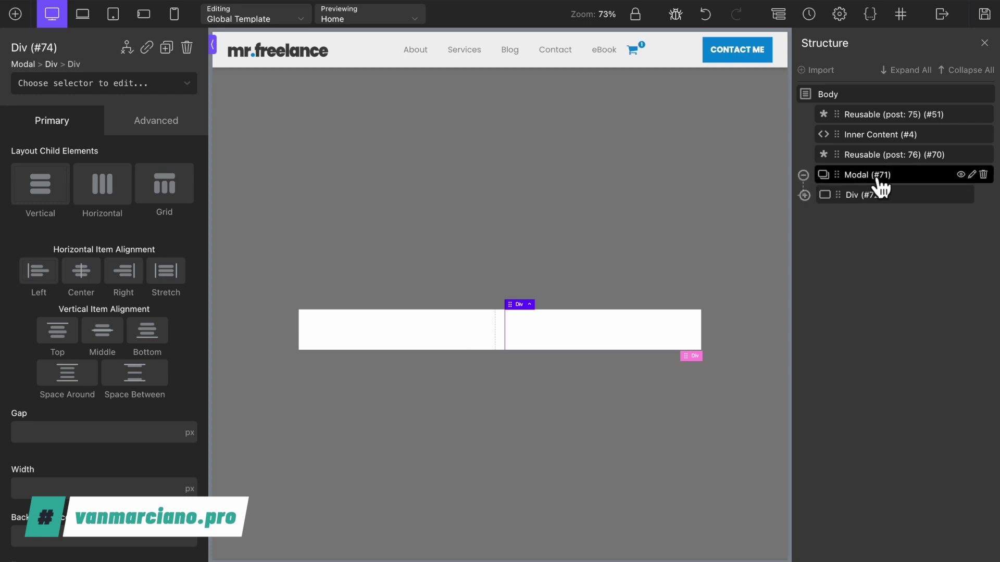
click(805, 195)
click(859, 194)
double_click(866, 195)
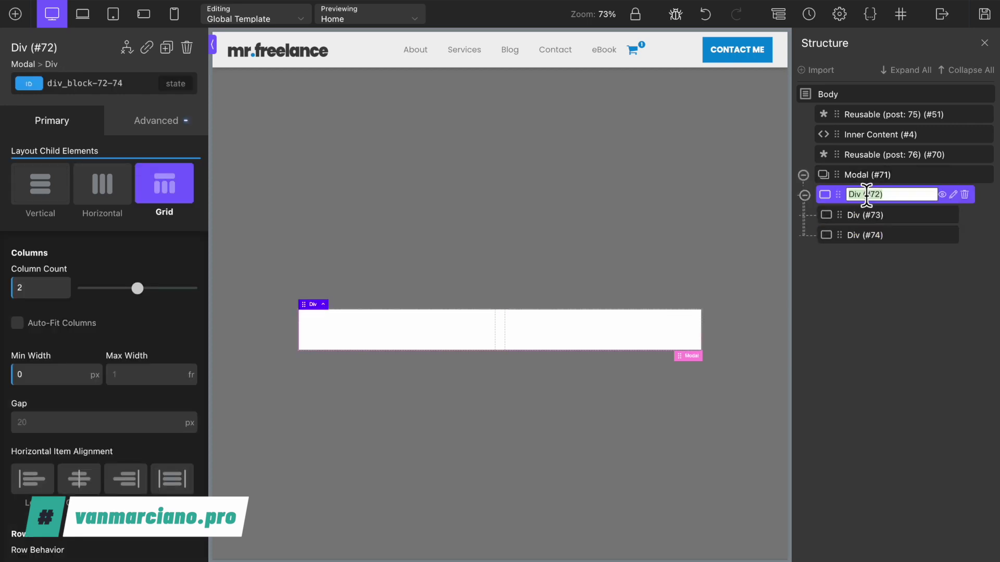
text(Grid)
double_click(866, 215)
text(G)
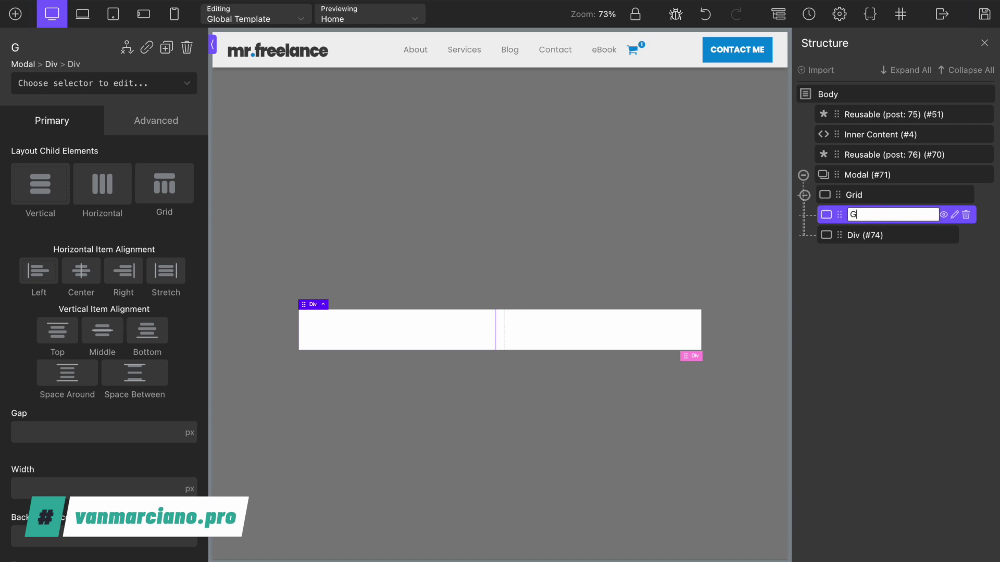
text(rid Item)
double_click(885, 235)
text(Grid Ite)
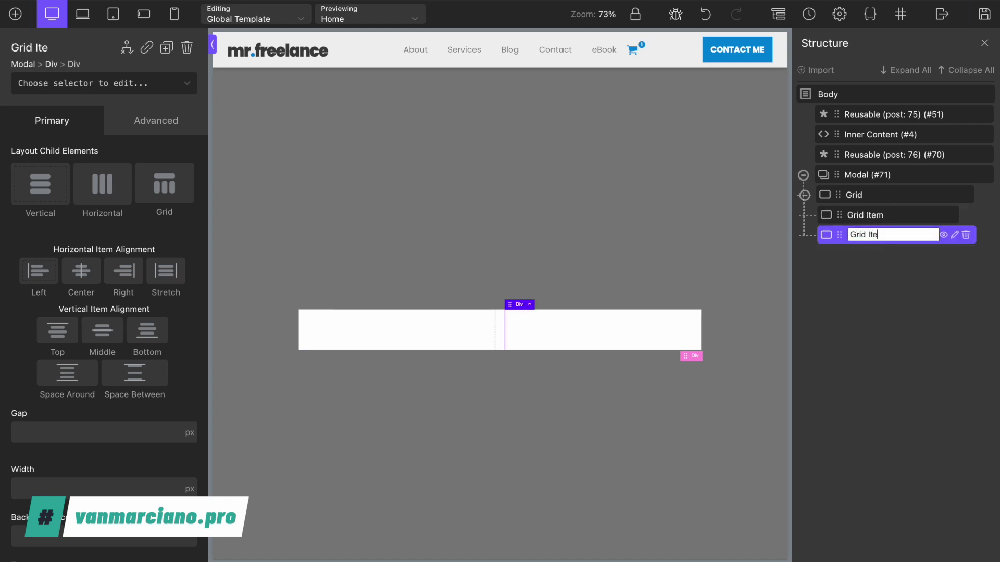
text(m)
key(Return)
click(873, 200)
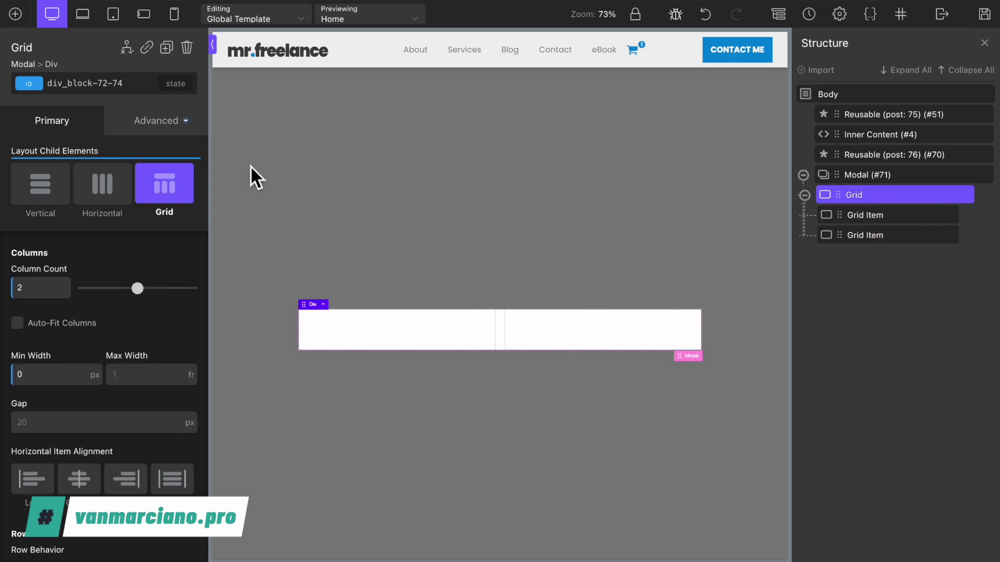
Give the Grid 10px padding on all four sides.
click(159, 131)
click(142, 205)
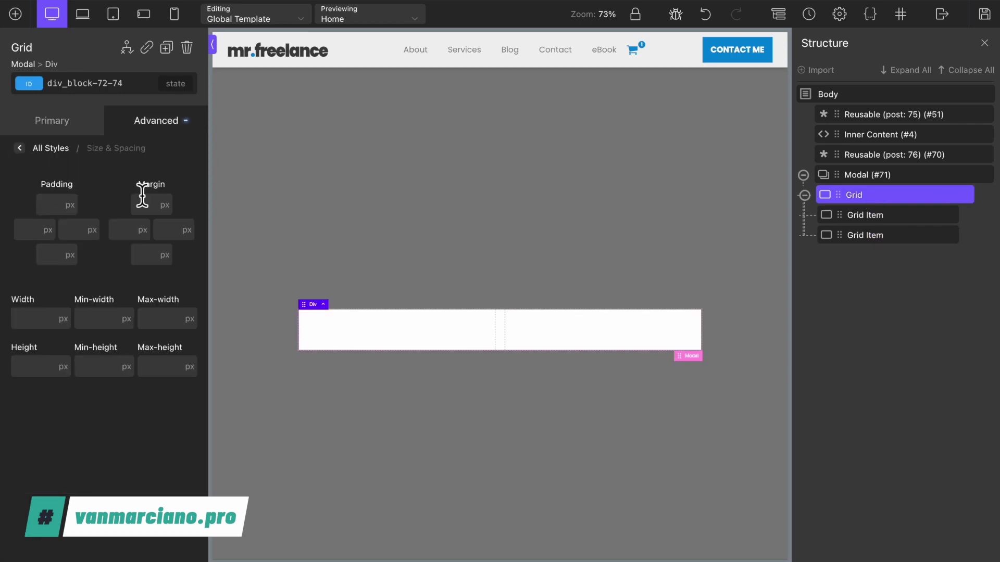
click(59, 208)
text(10)
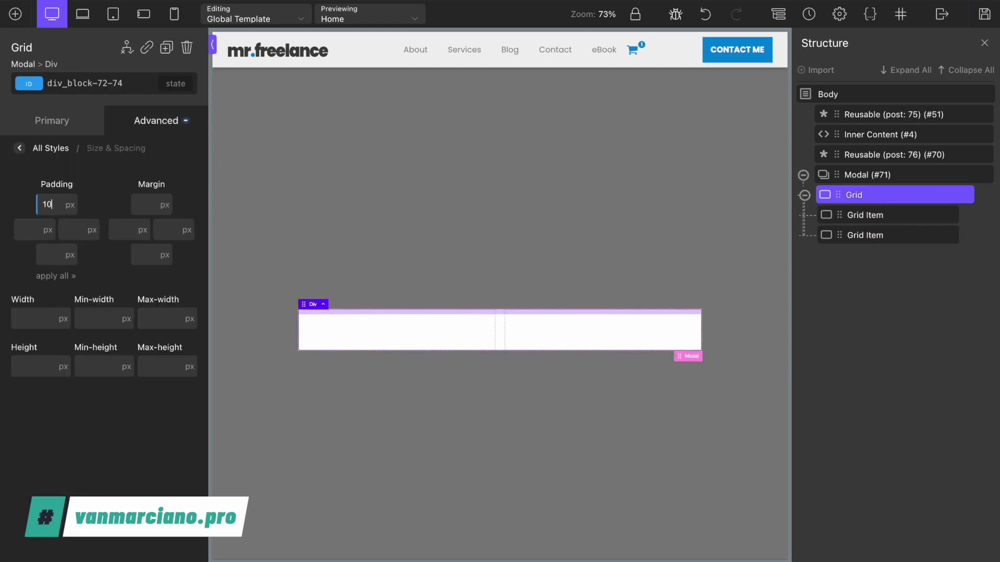
click(54, 277)
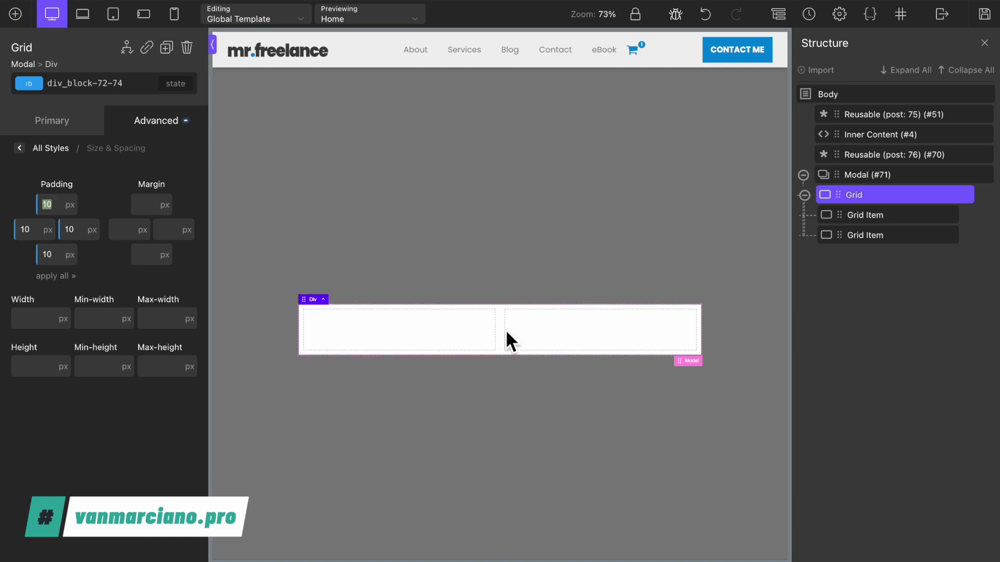
click(437, 333)
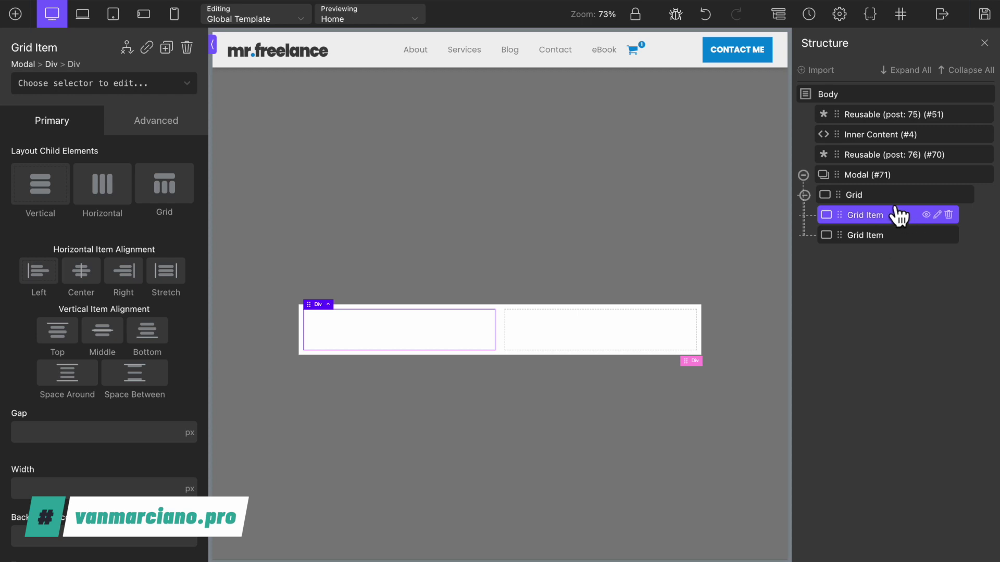
Set the Grid's background colour to the dark teal Global Colors swatch.
click(880, 195)
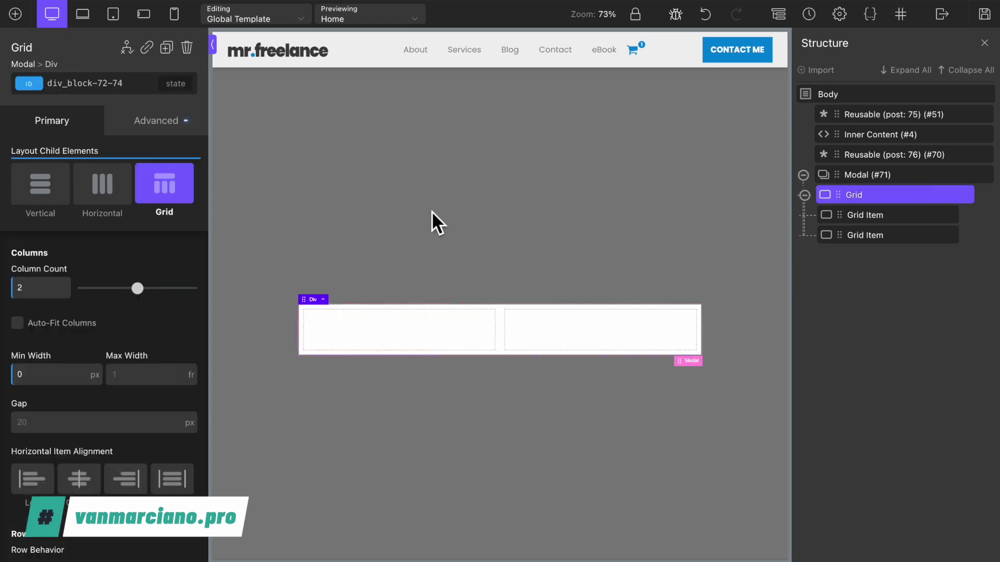
click(152, 123)
click(147, 165)
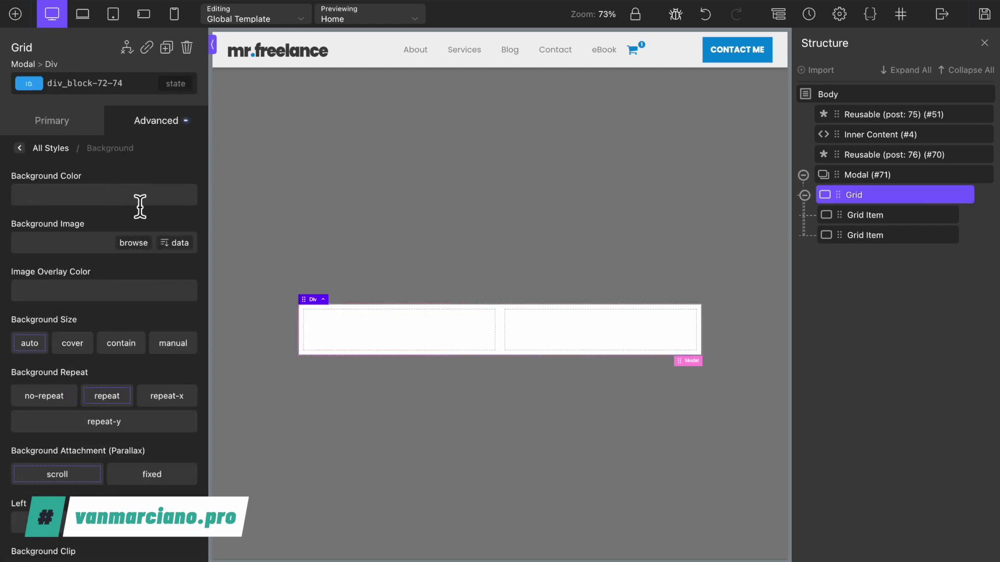
click(23, 197)
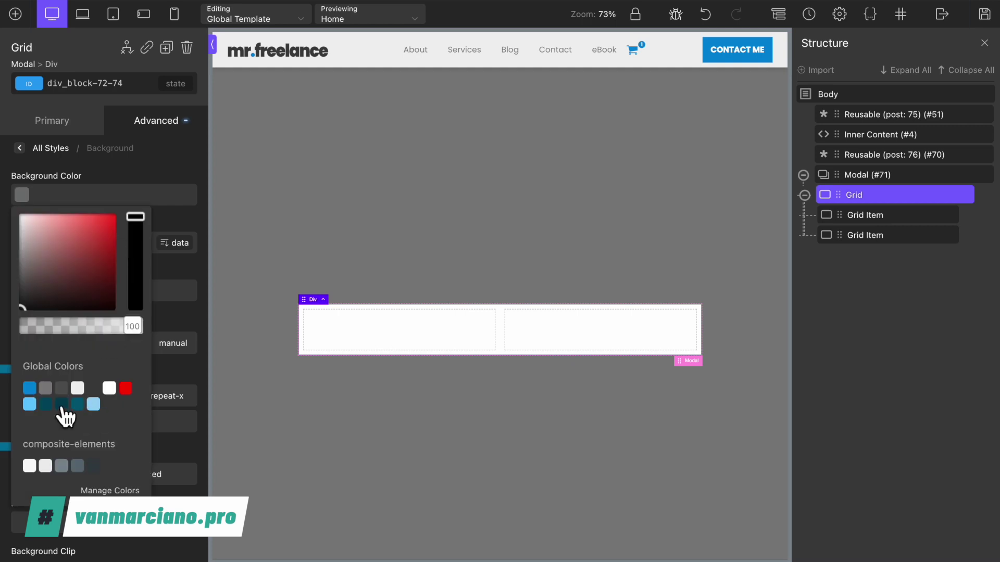
click(62, 404)
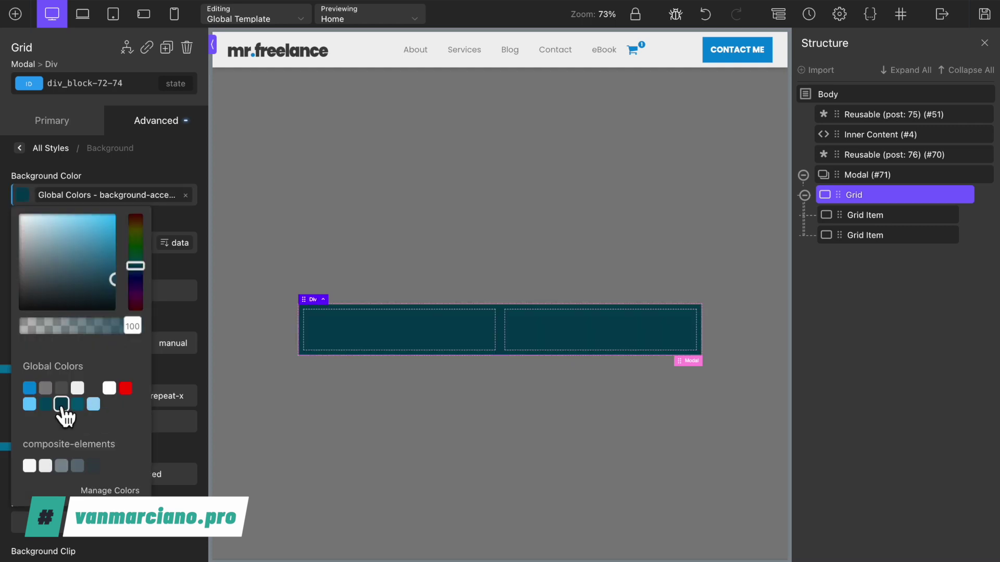
click(870, 218)
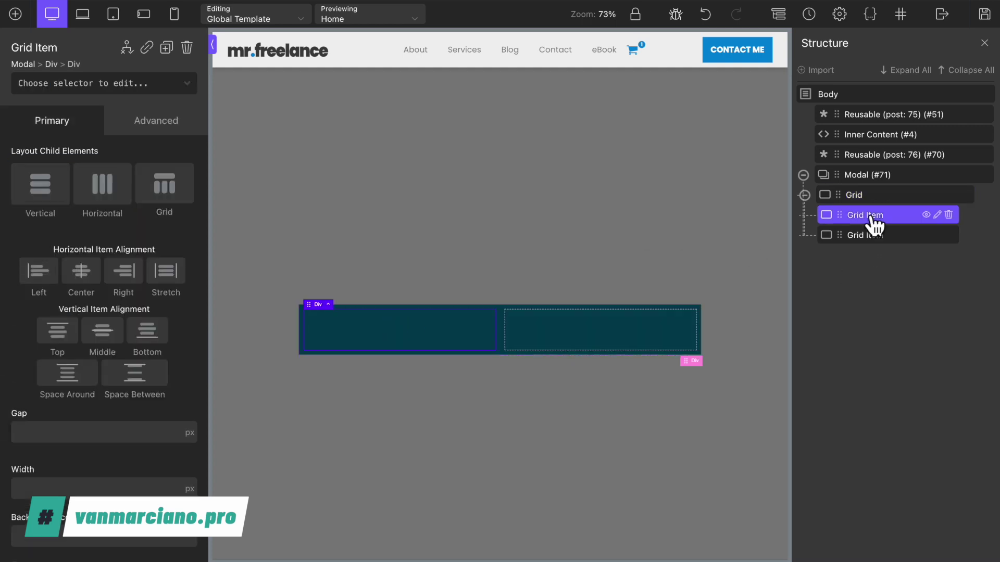
click(157, 125)
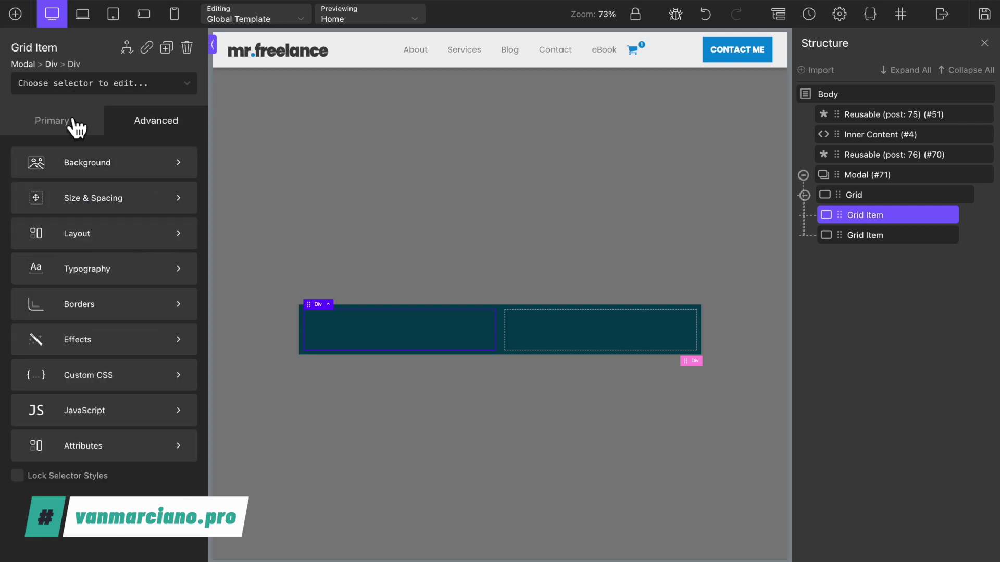
Add an Image to the left Grid Item using Freelancer-Mock-eBook.png from the Media Library.
click(16, 14)
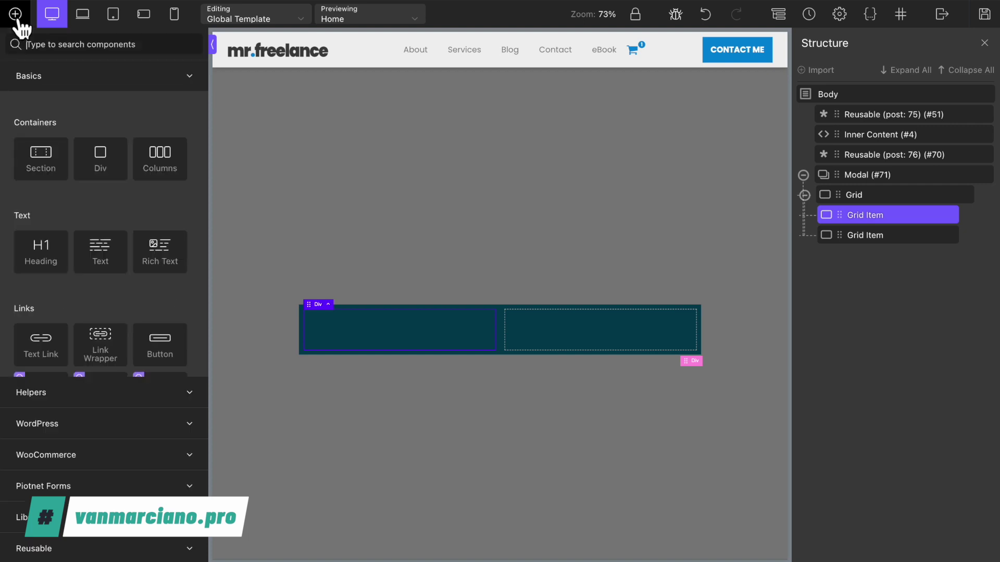
text(image)
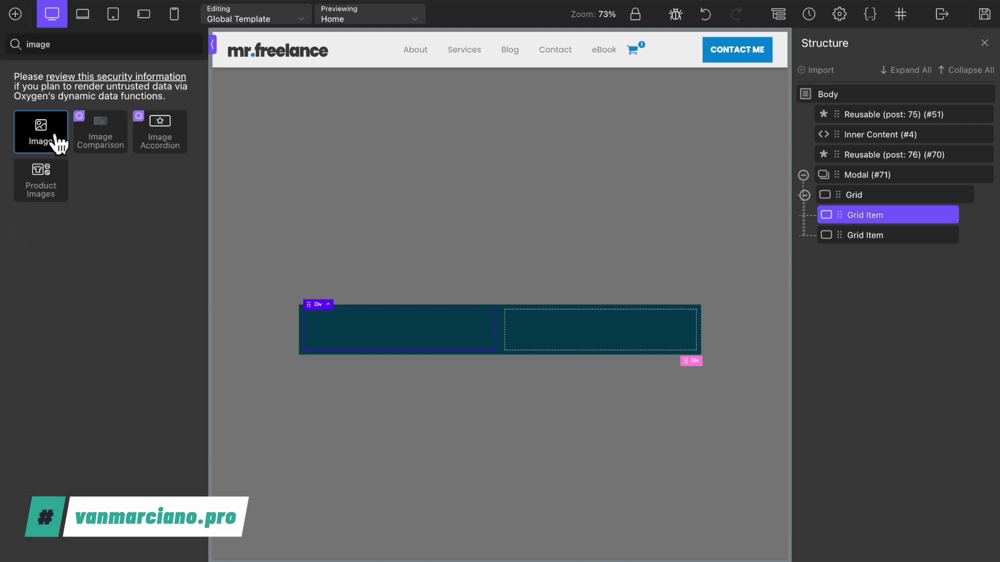
click(56, 138)
click(135, 217)
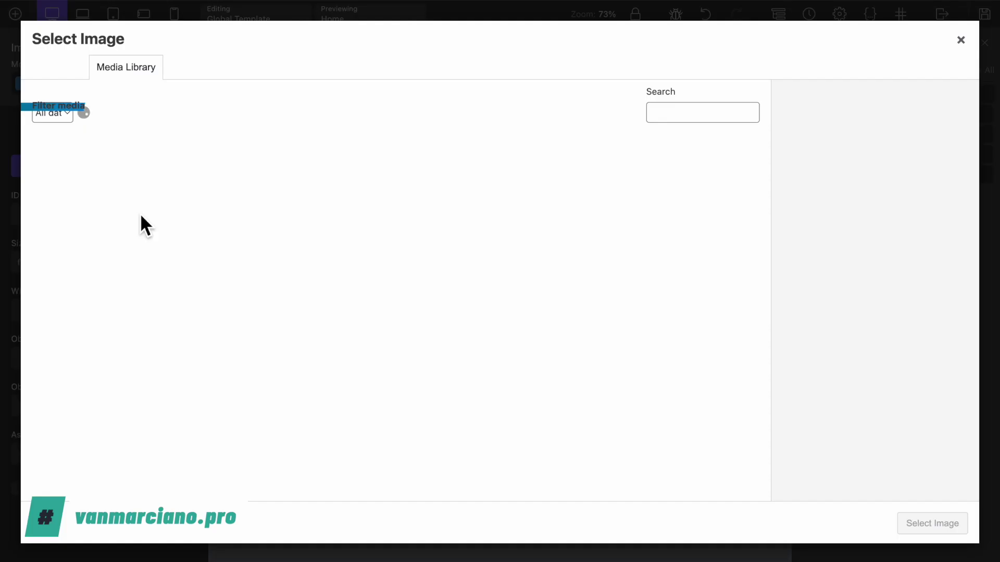
scroll(411, 305, down, 8)
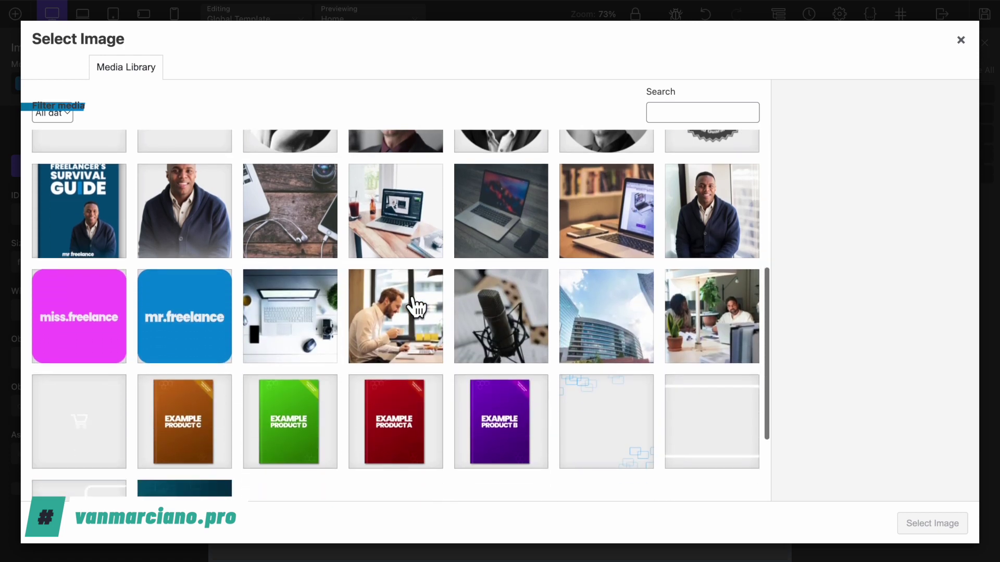
scroll(417, 307, down, 2)
scroll(417, 308, up, 6)
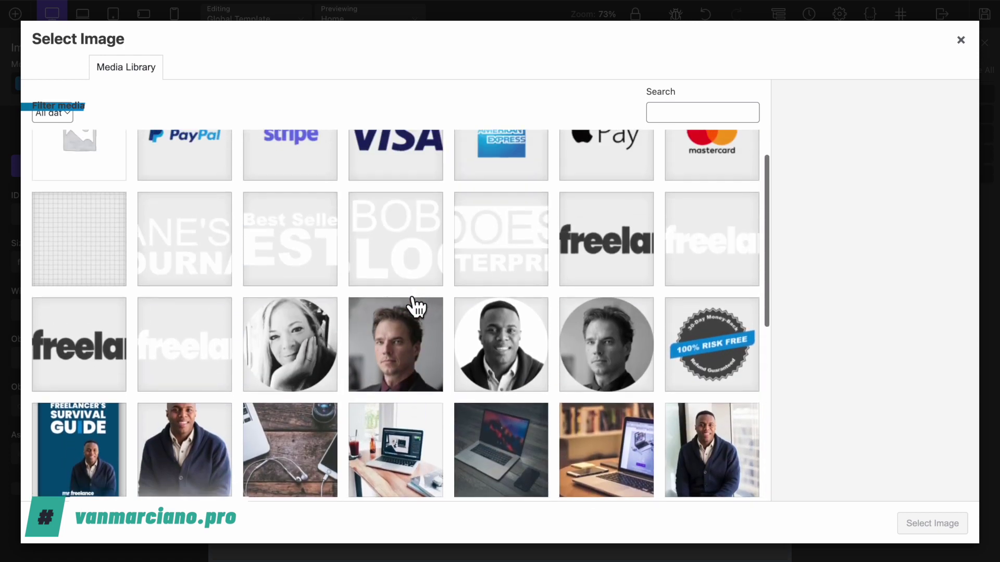
scroll(414, 306, up, 1)
click(109, 441)
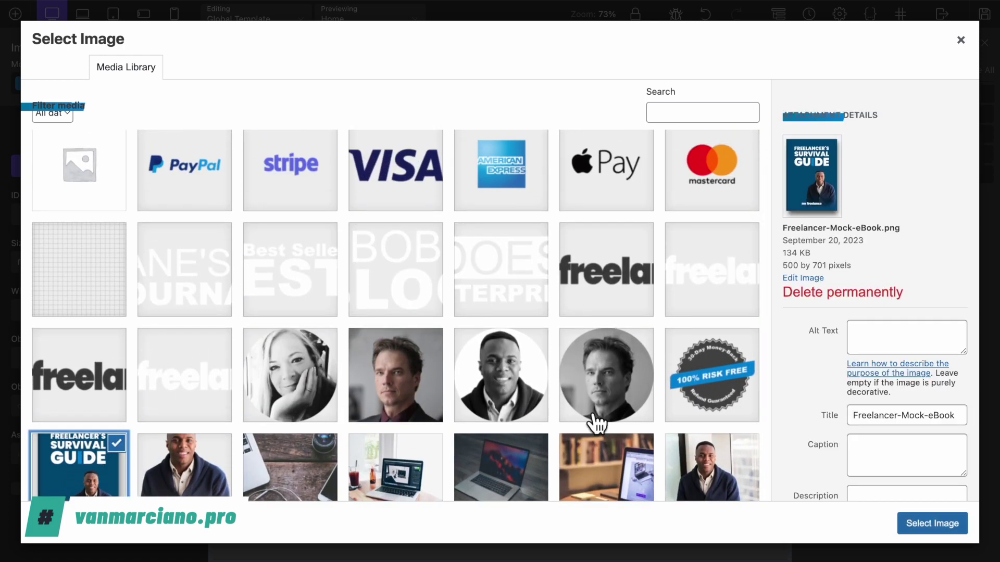
click(921, 525)
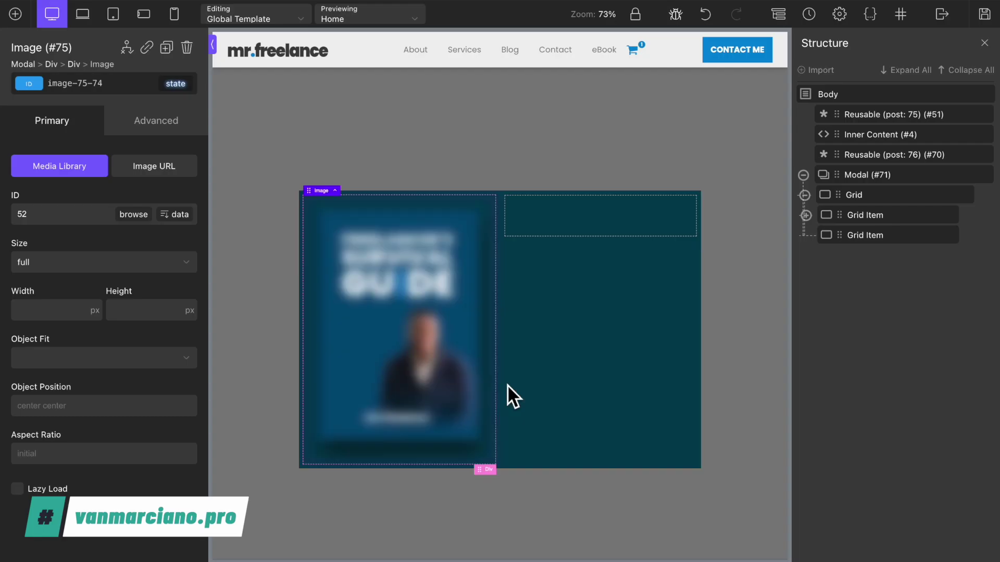
click(584, 222)
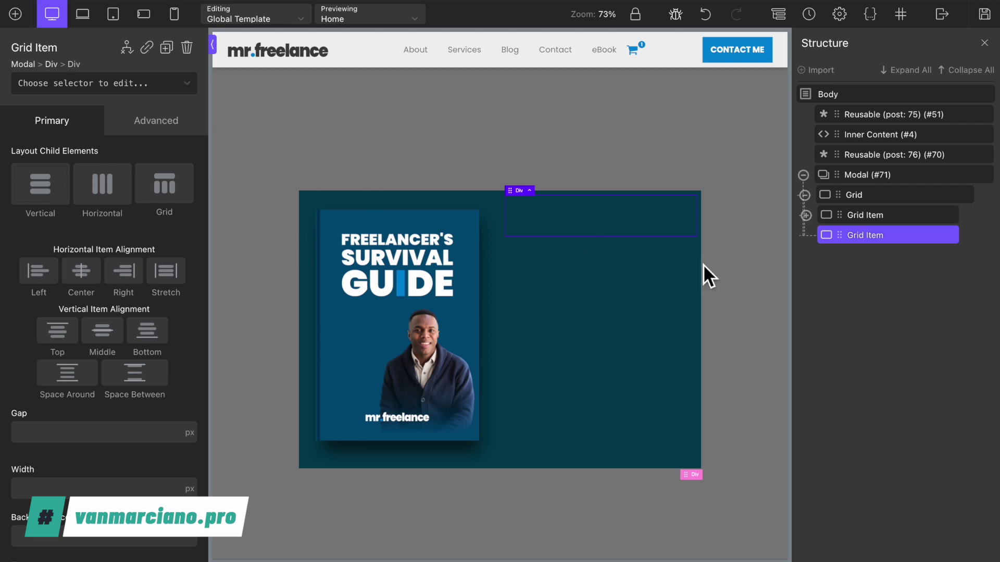
Add a Heading and a Text block to the right-hand Grid Item.
click(16, 12)
text(heading)
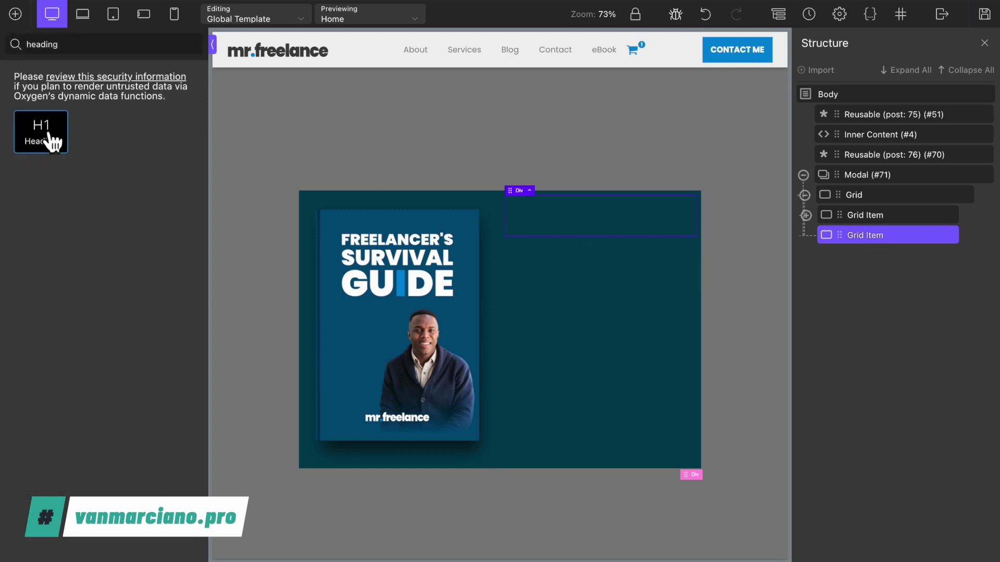
click(47, 137)
click(16, 13)
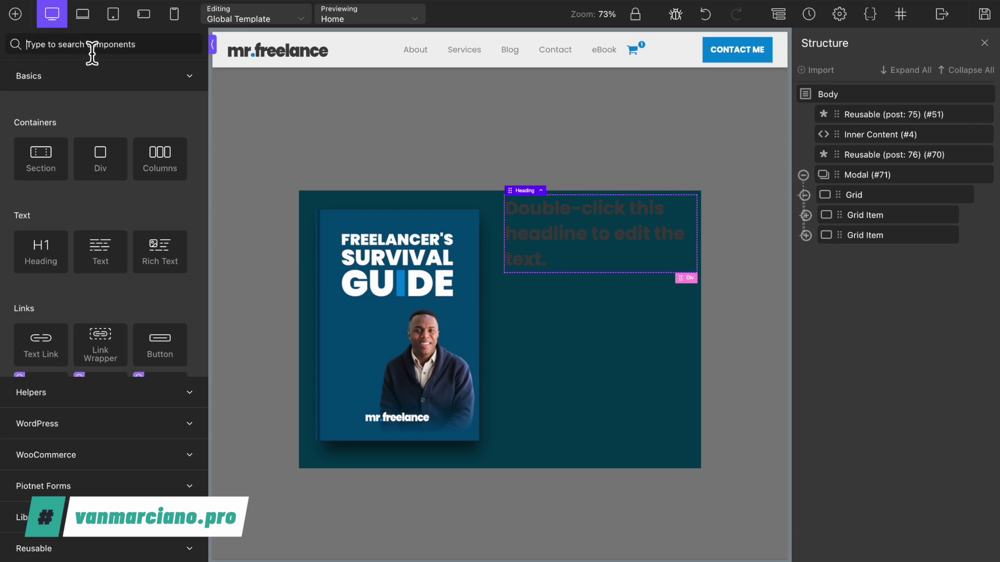
text(text)
click(40, 131)
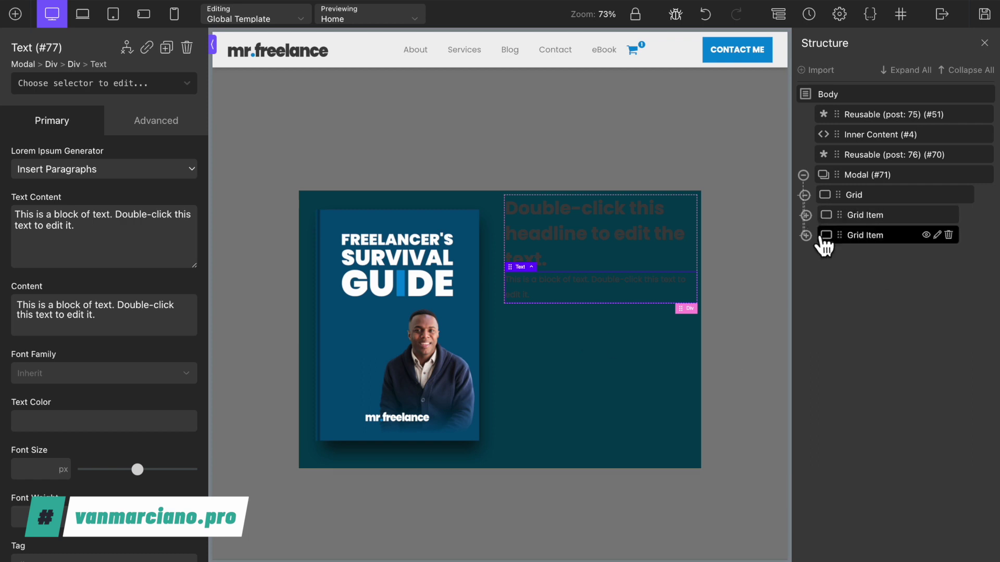
Apply class heading__light to the heading and body-txt__light to the text.
click(806, 235)
click(864, 259)
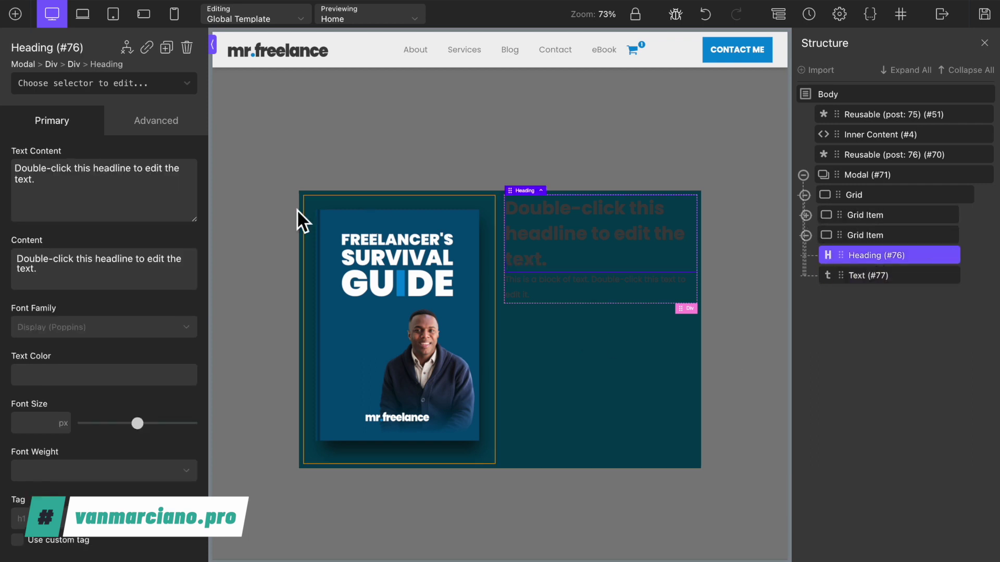
click(89, 84)
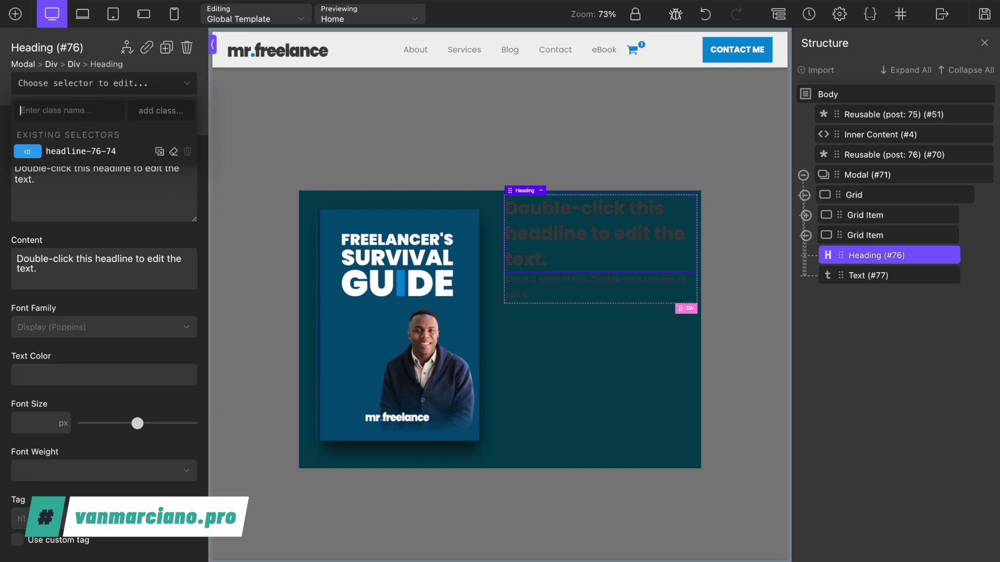
text(heading)
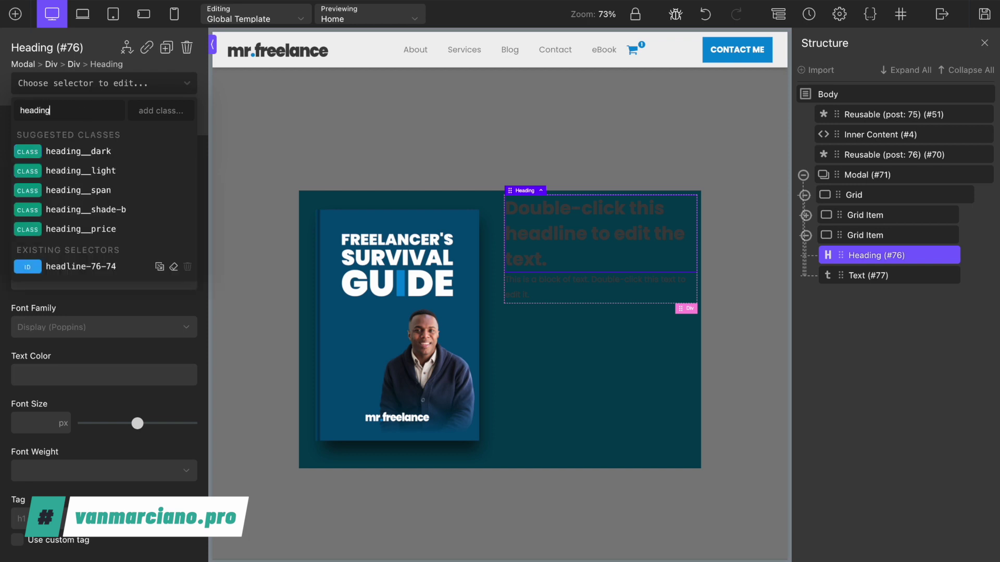
click(111, 171)
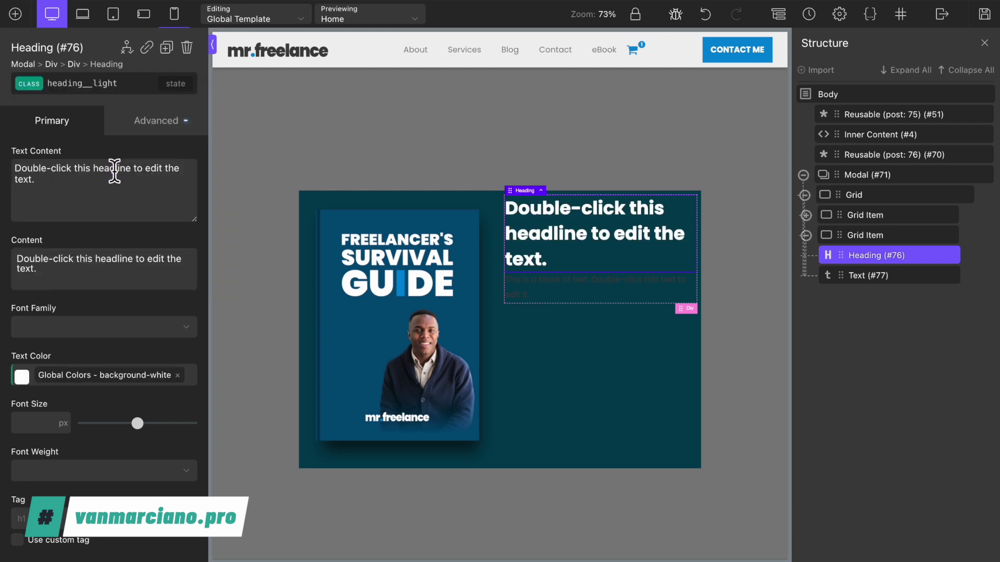
click(873, 277)
click(66, 93)
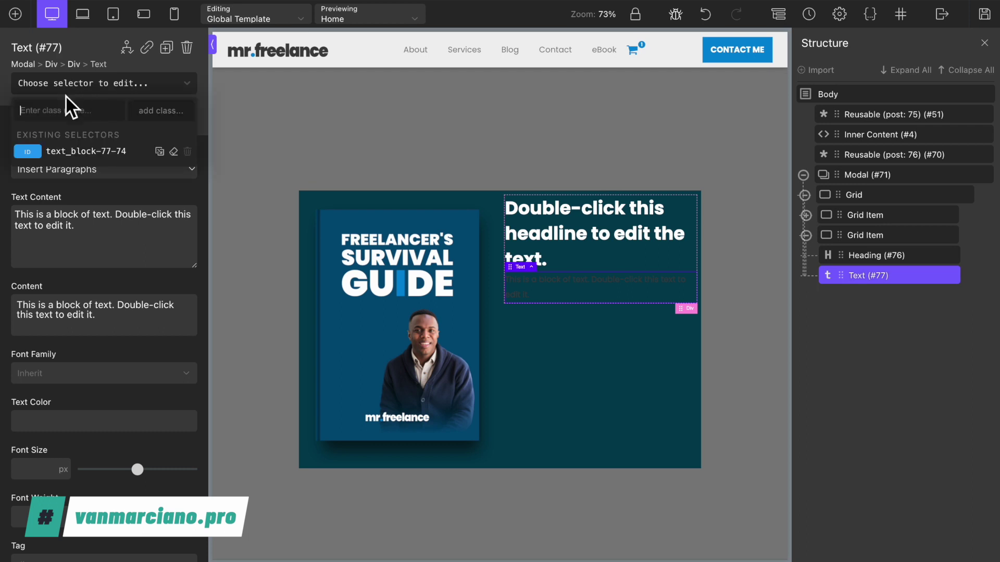
text(bod)
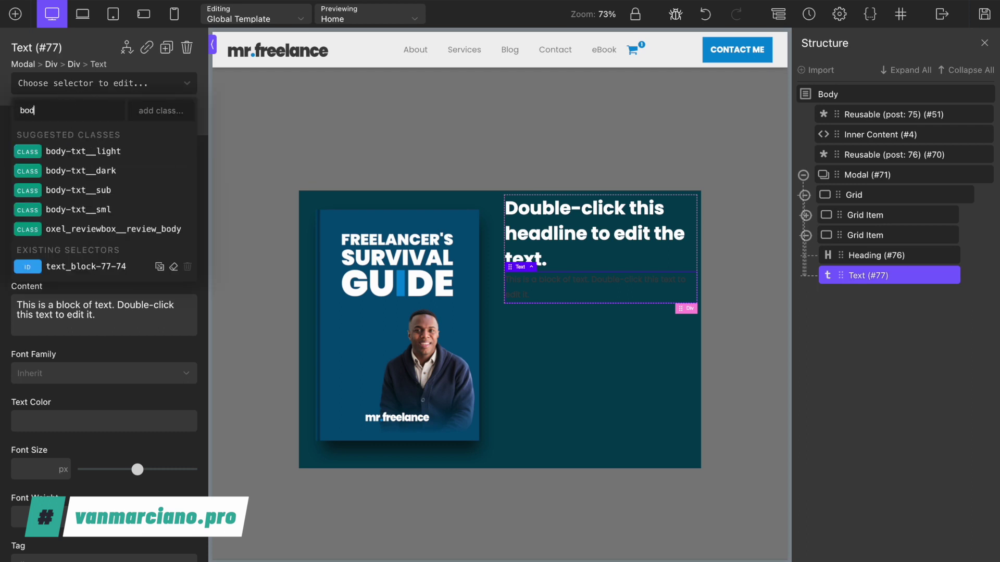
text(y)
click(83, 151)
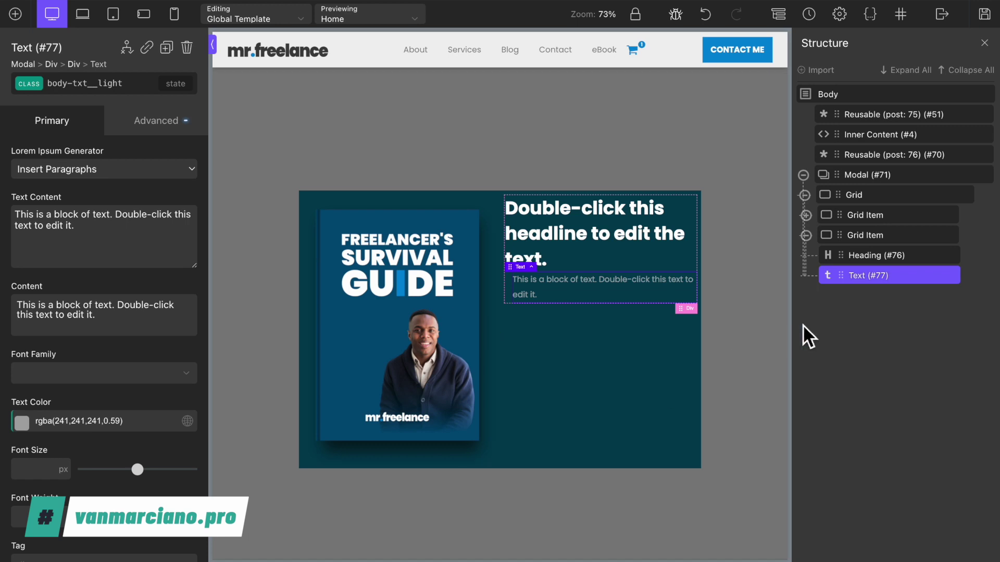
click(860, 235)
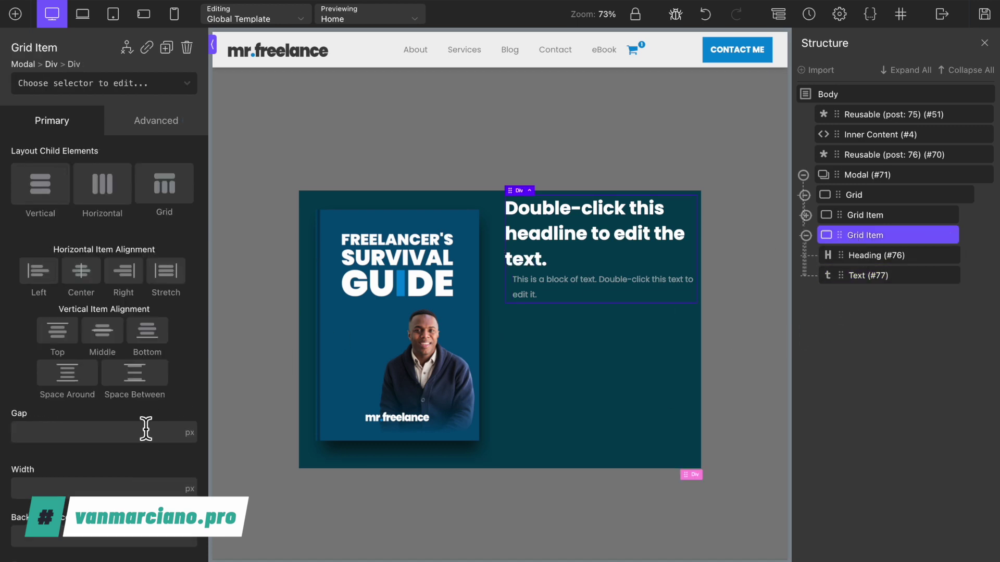
Set the grid's gap to 2 rem.
mouse_move(190, 440)
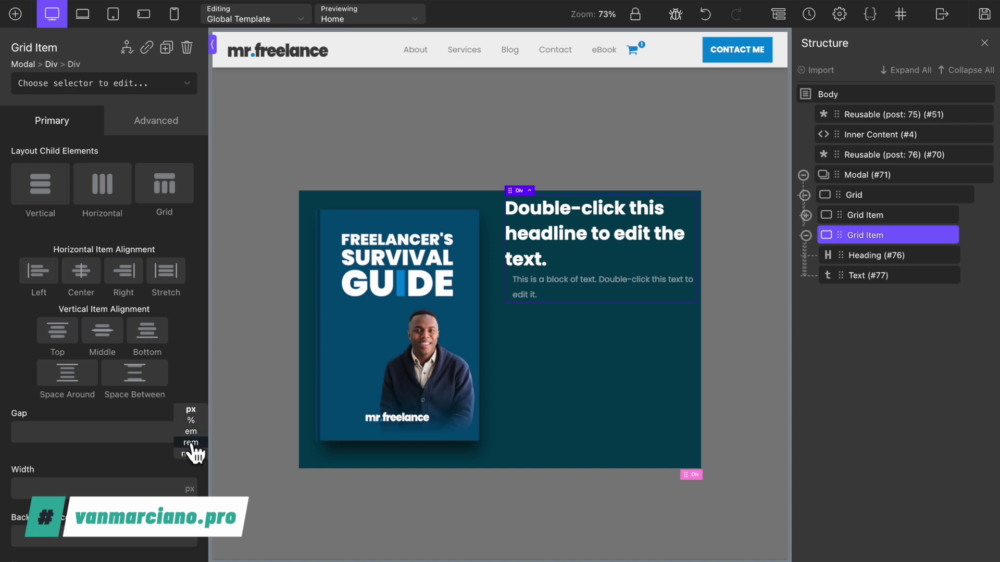
click(191, 442)
text(2)
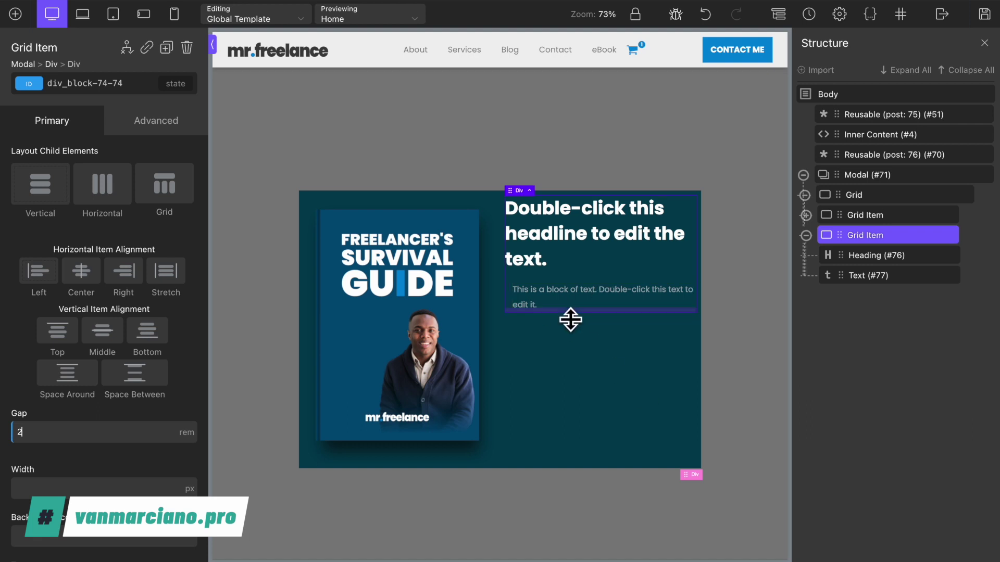
Set the paragraph's left margin to 0 on its own ID.
click(551, 299)
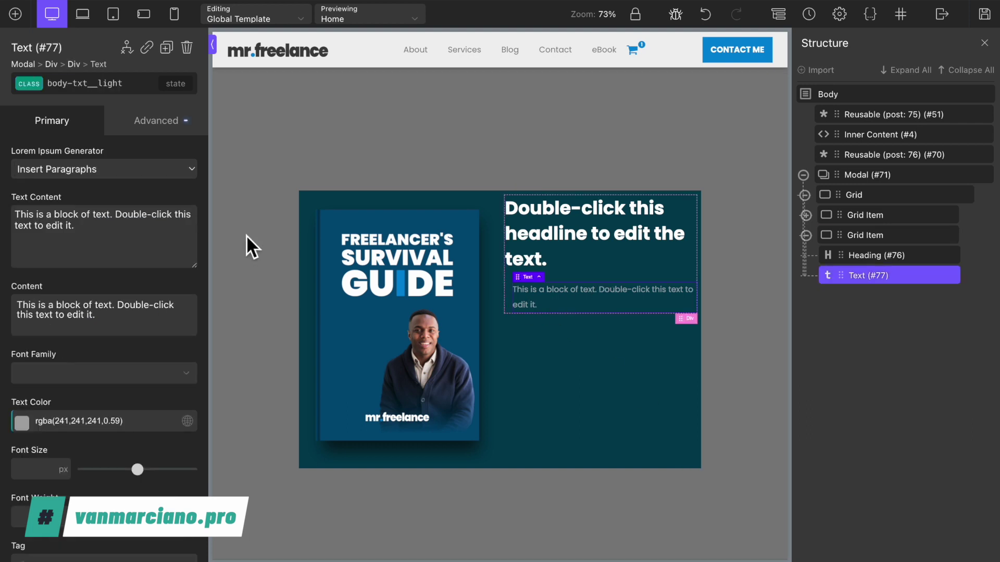
click(52, 84)
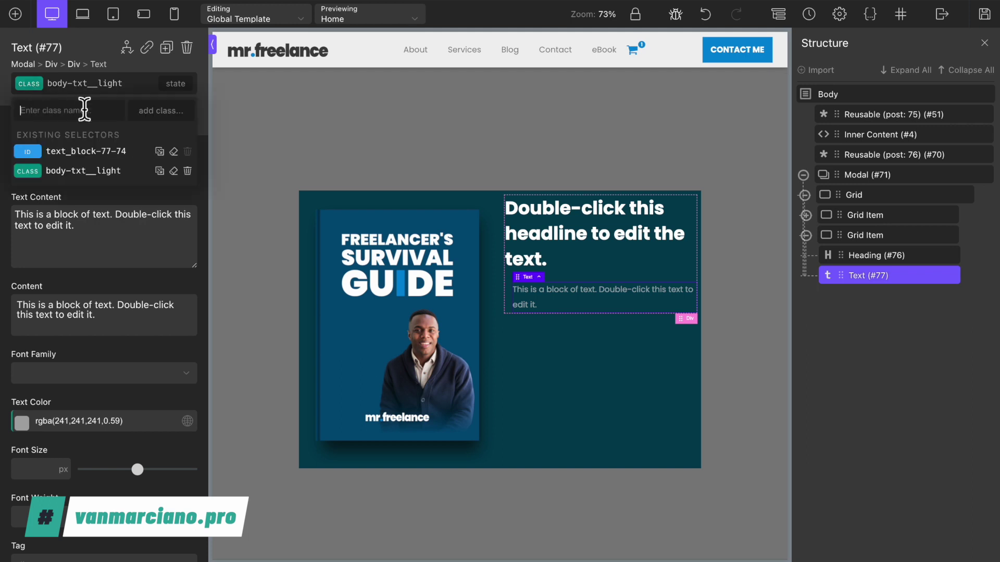
click(83, 150)
click(149, 125)
click(130, 201)
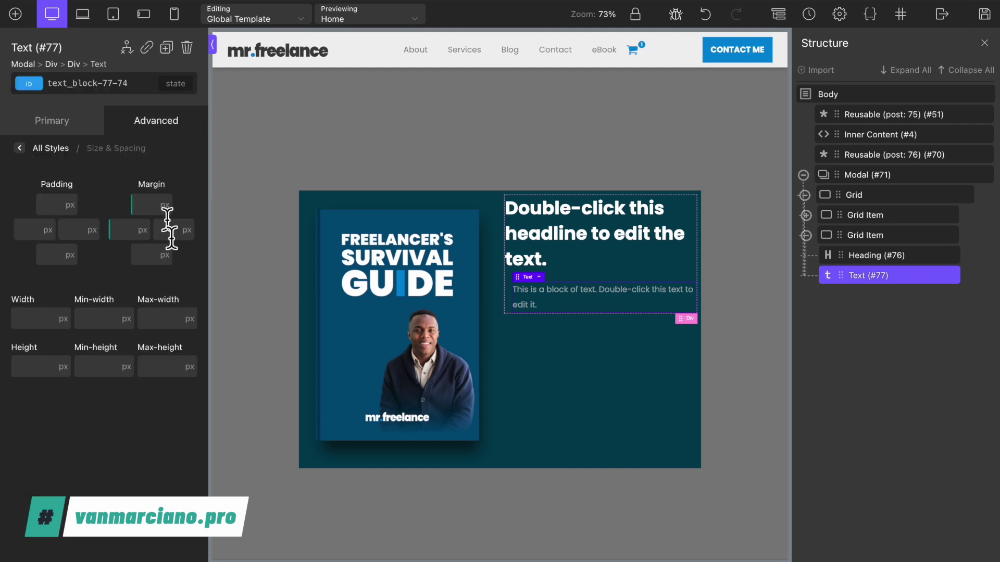
click(126, 232)
text(0)
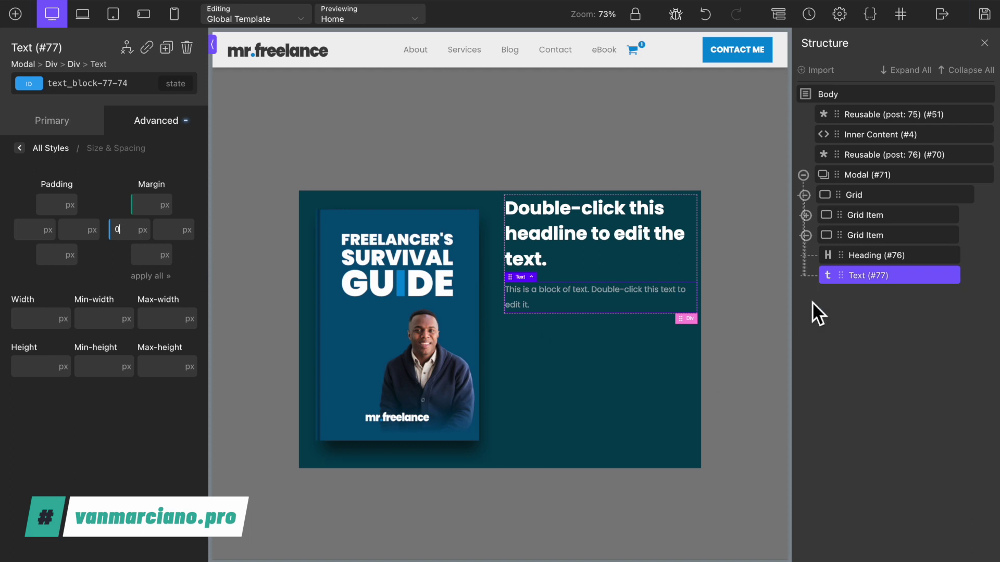
Rename the grid 'Grid Container' and set Vertical Item Alignment to Center.
click(866, 237)
click(860, 196)
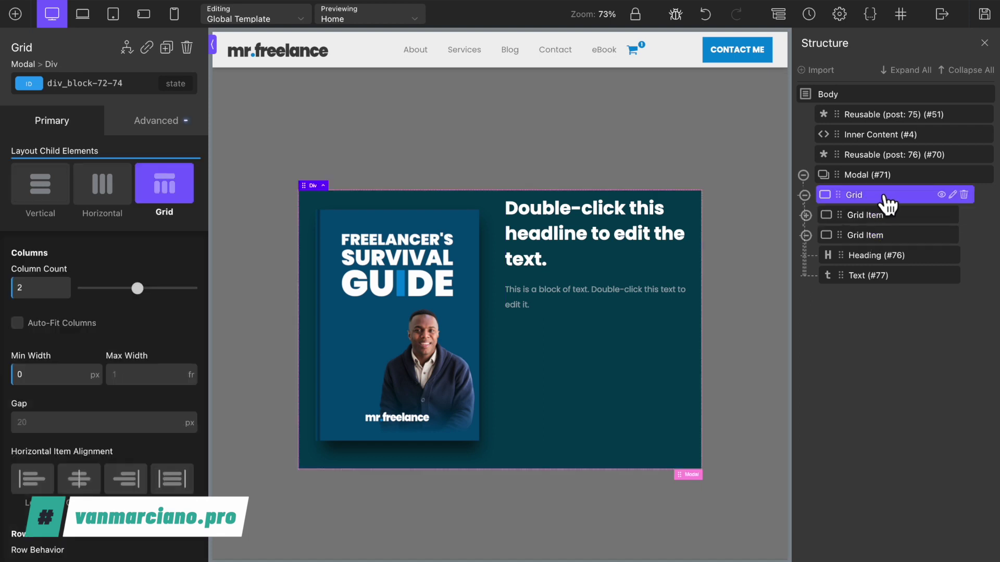
double_click(859, 196)
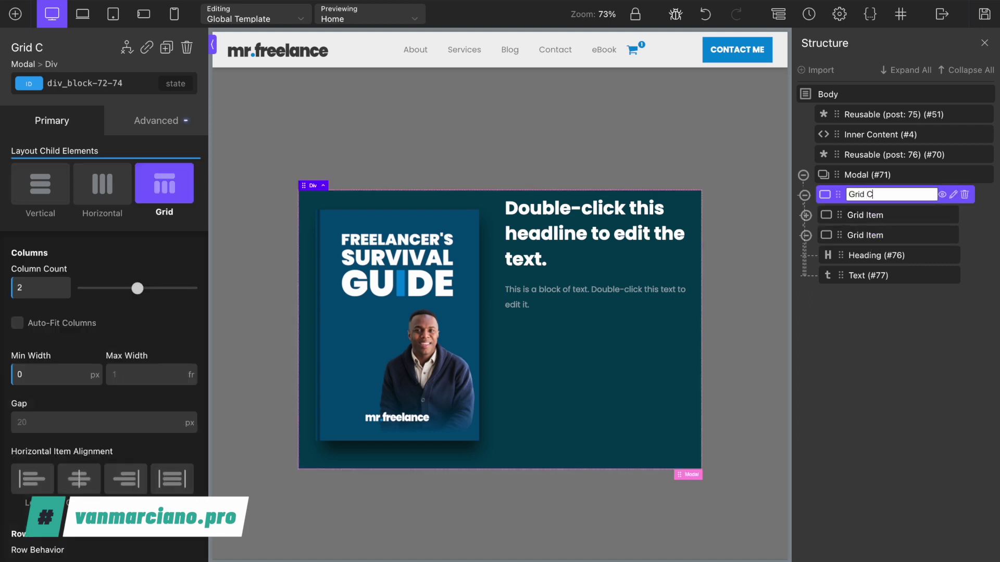
text(Container)
key(Return)
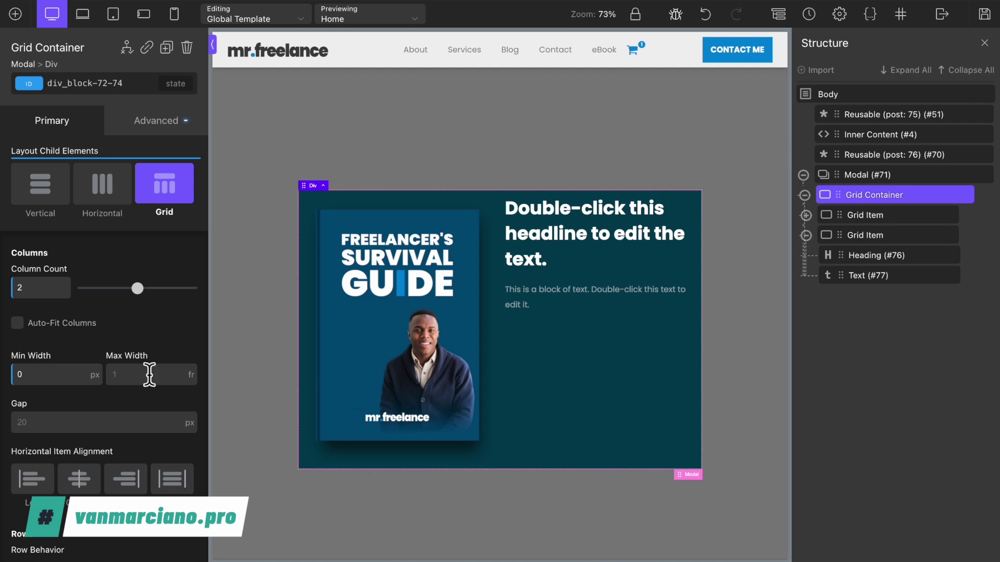
scroll(96, 377, down, 6)
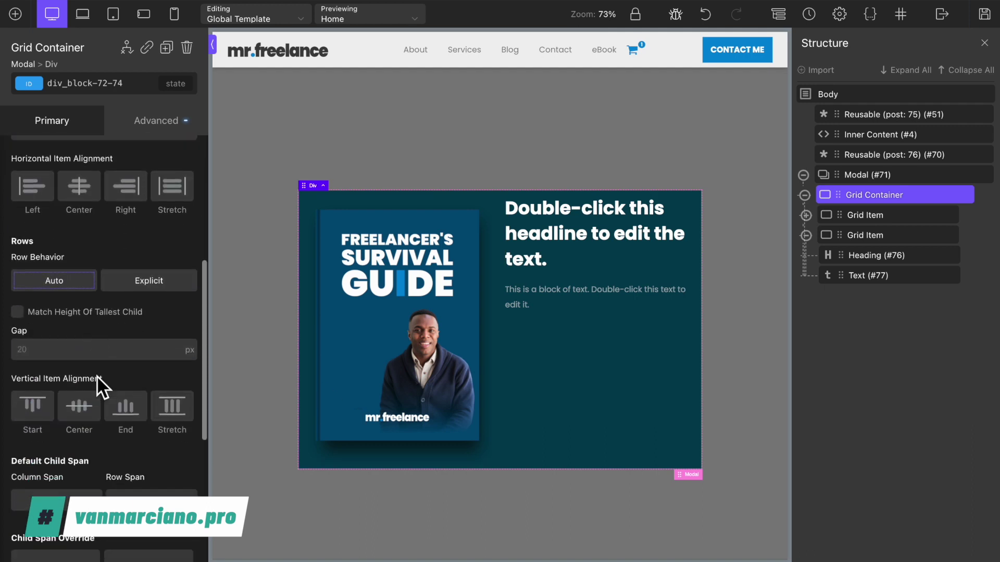
click(83, 374)
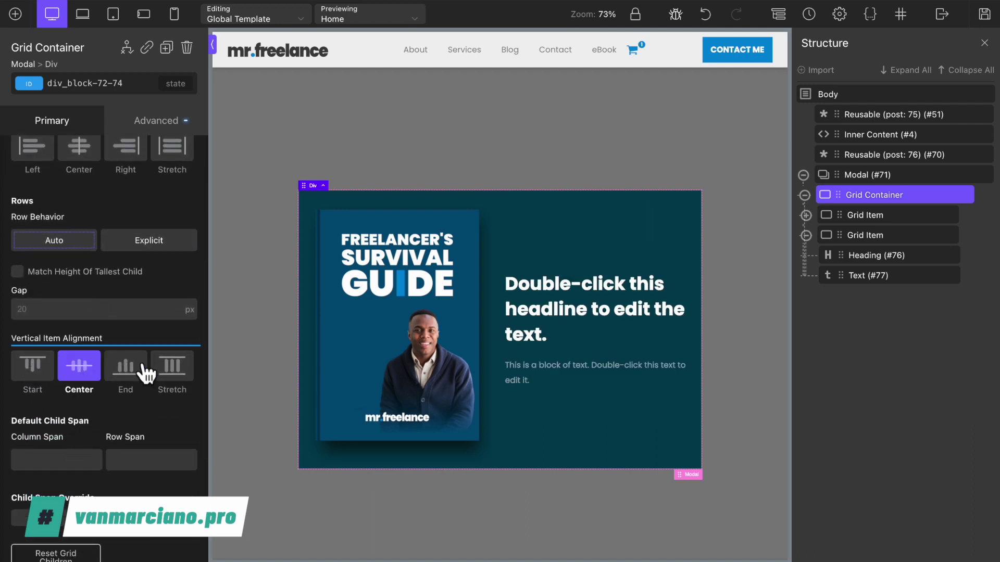
click(562, 378)
Change the headline to 'Signup now to get access to my amazing ebook all about freelancing'.
click(563, 309)
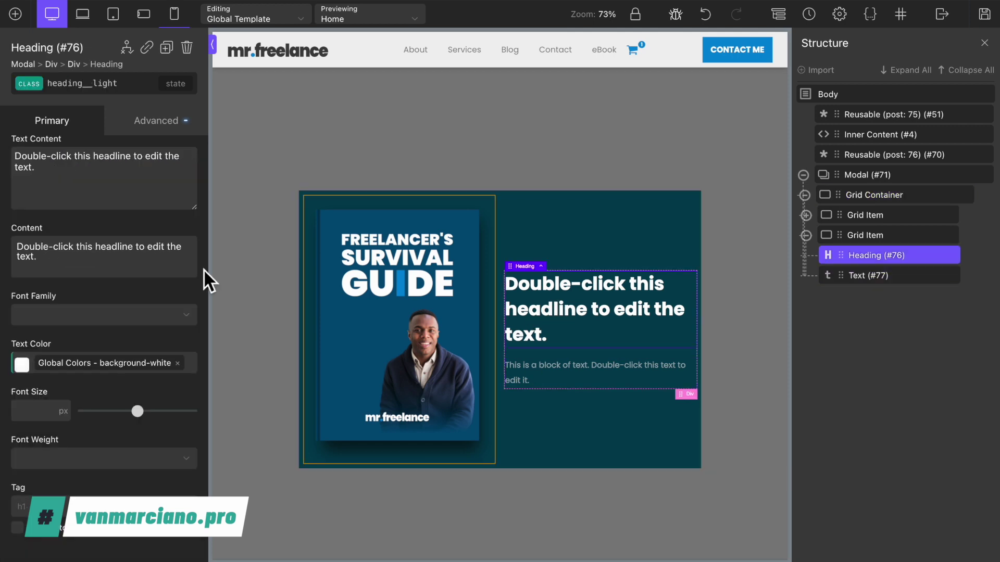
triple_click(112, 188)
text(Signup)
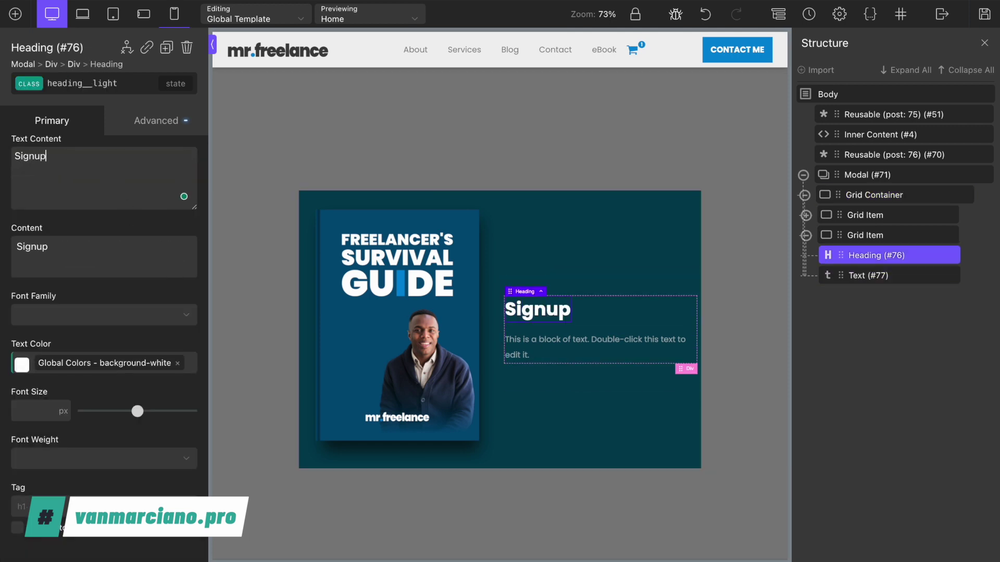
text( now to get ac)
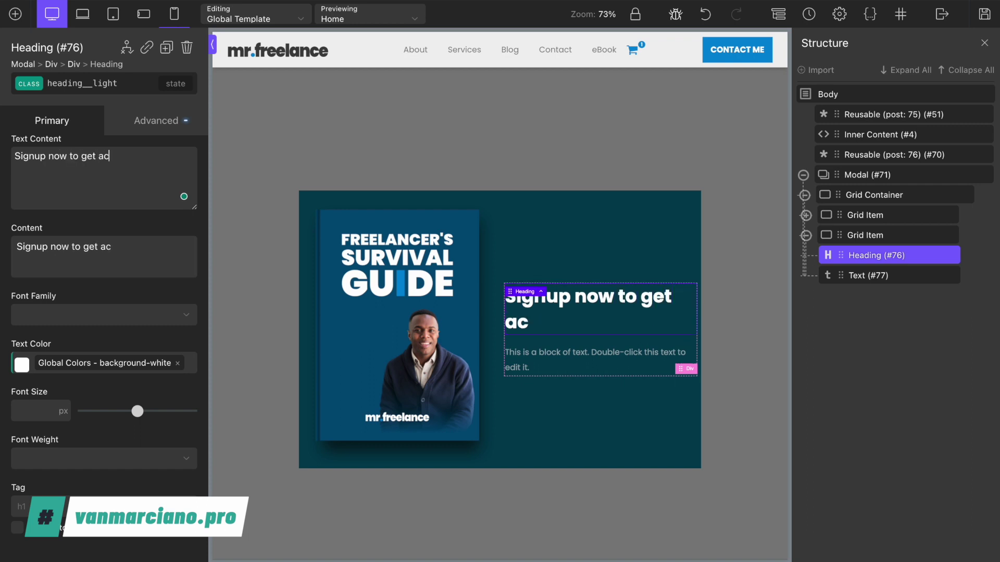
text(cess to my amazing ebo)
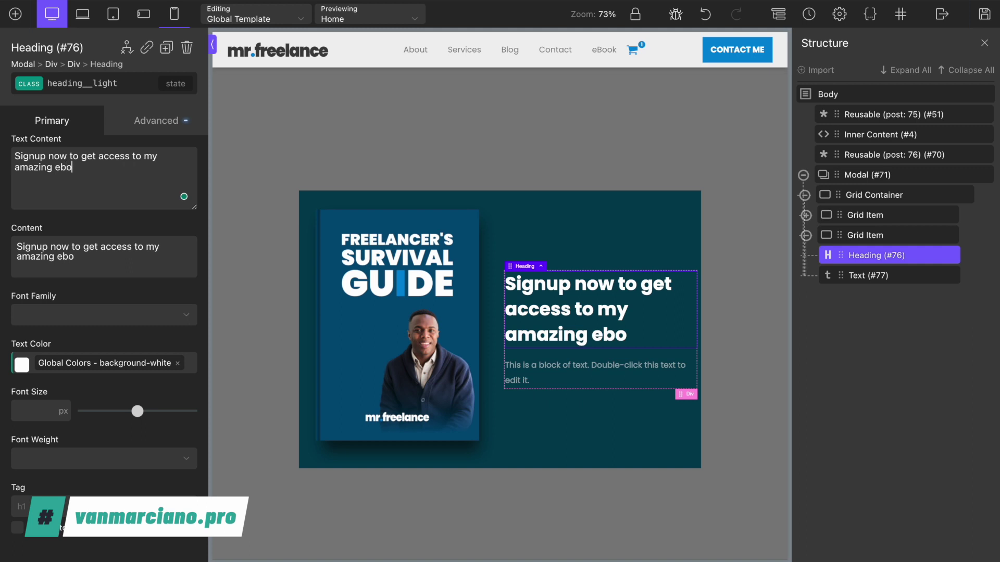
text(ok all about freelancing)
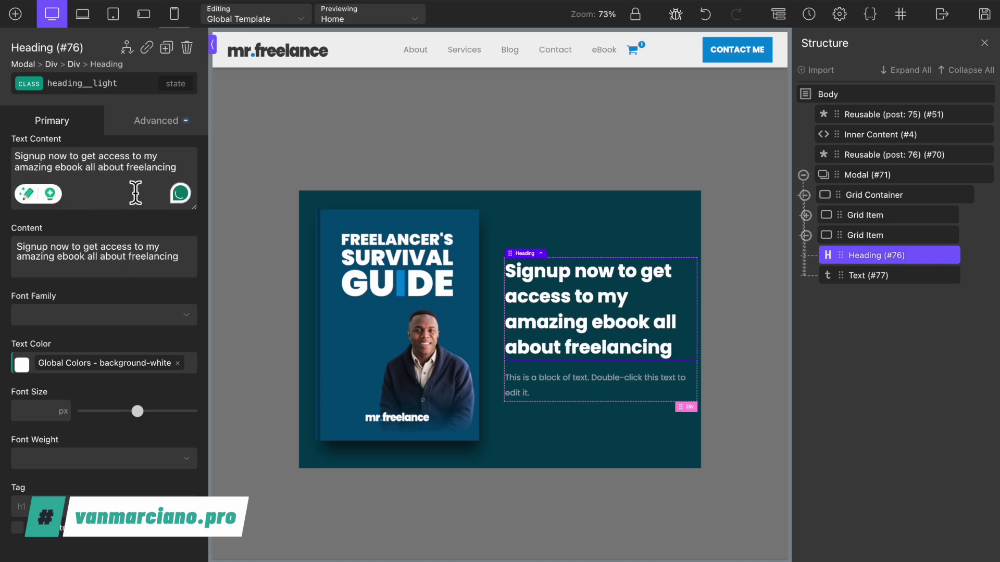
Change the paragraph to 'Signup now and we'll deliver timely updates to your inbox with zero spam'.
click(561, 385)
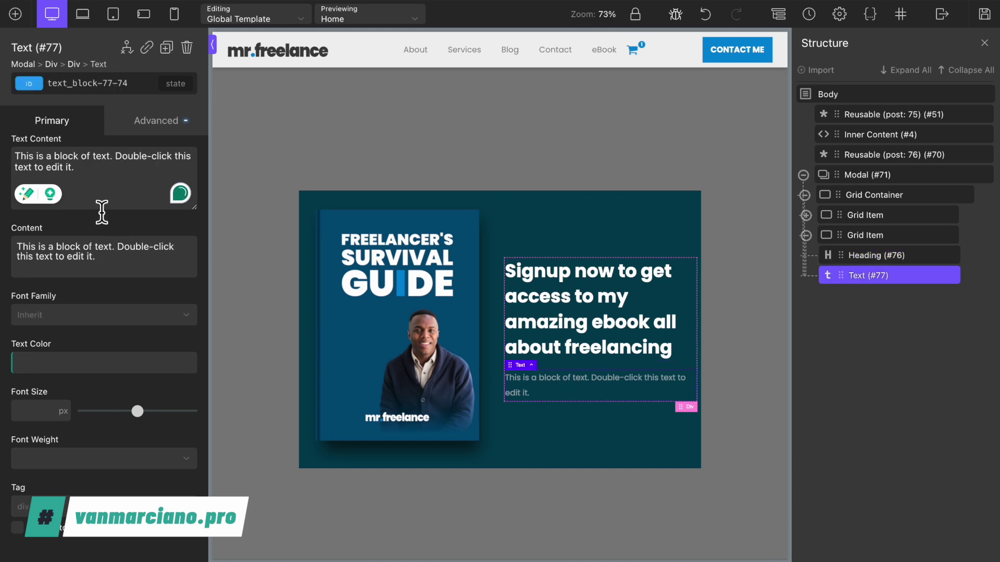
triple_click(127, 189)
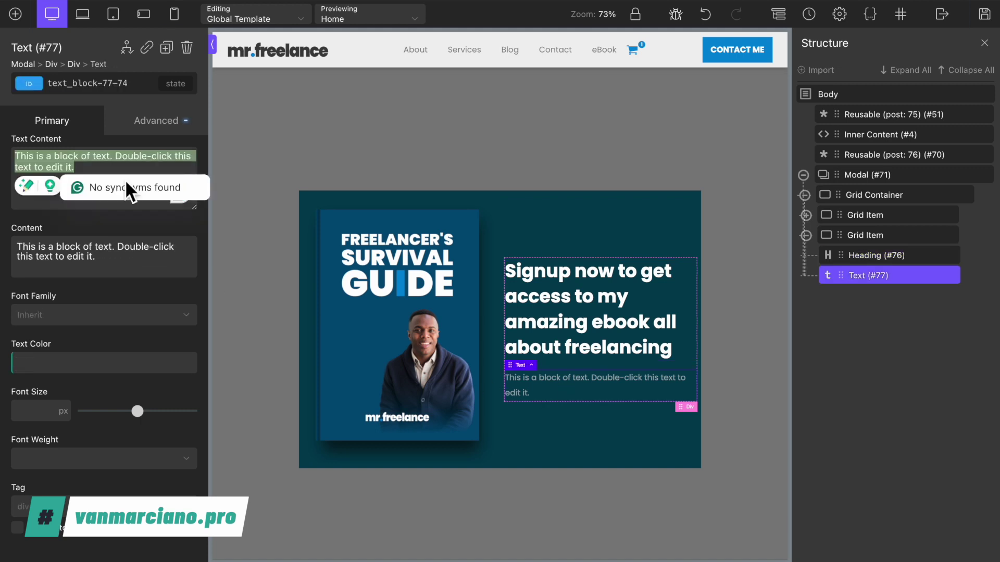
text(Signup now and )
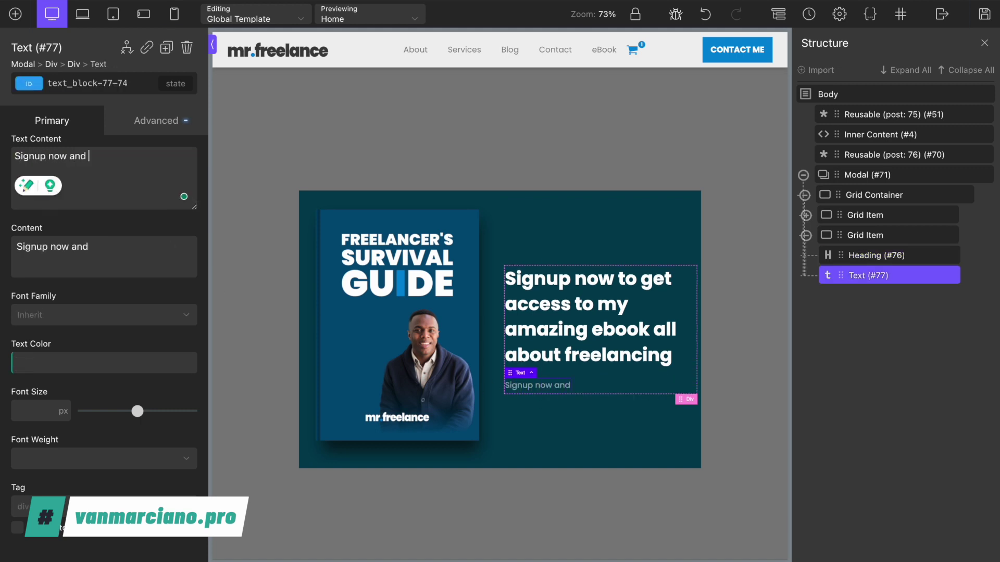
text(we'll deliver tim)
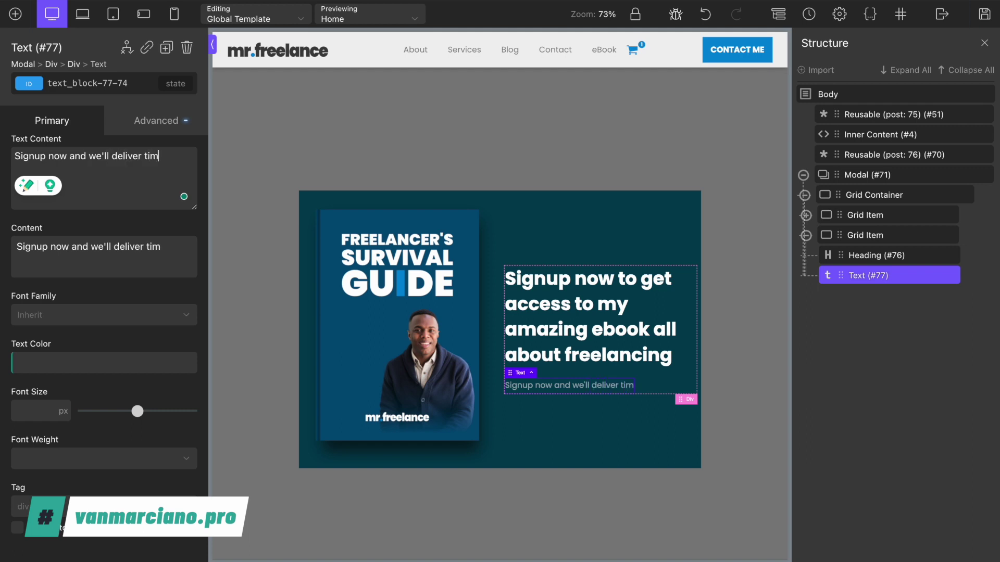
text(ely upda)
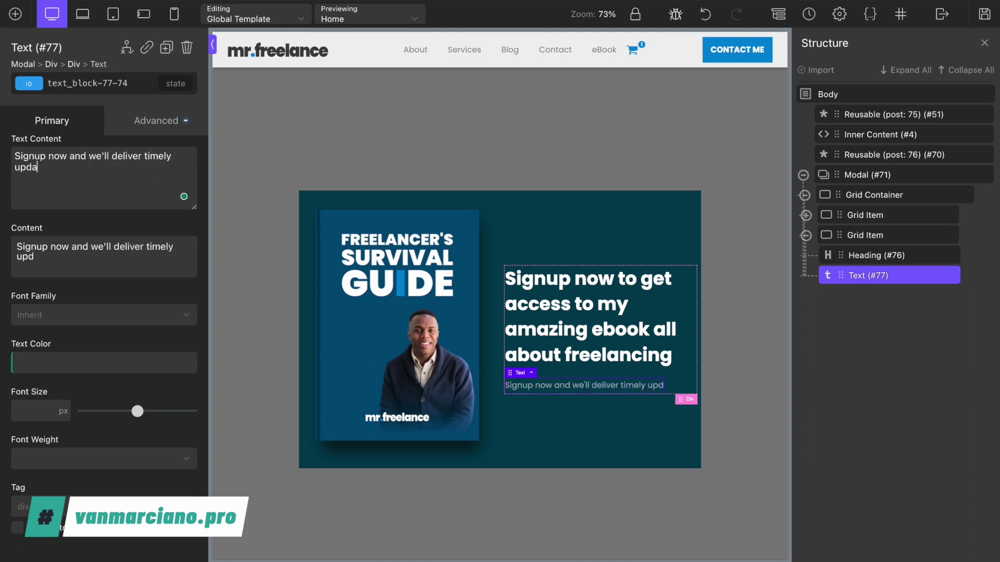
text(tes to your inbox with zer)
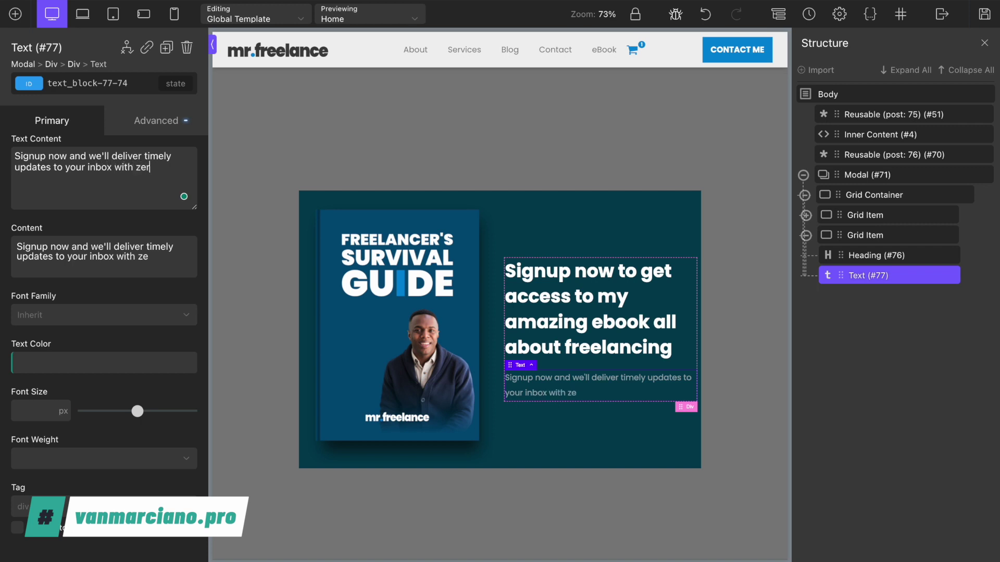
text(o spam.)
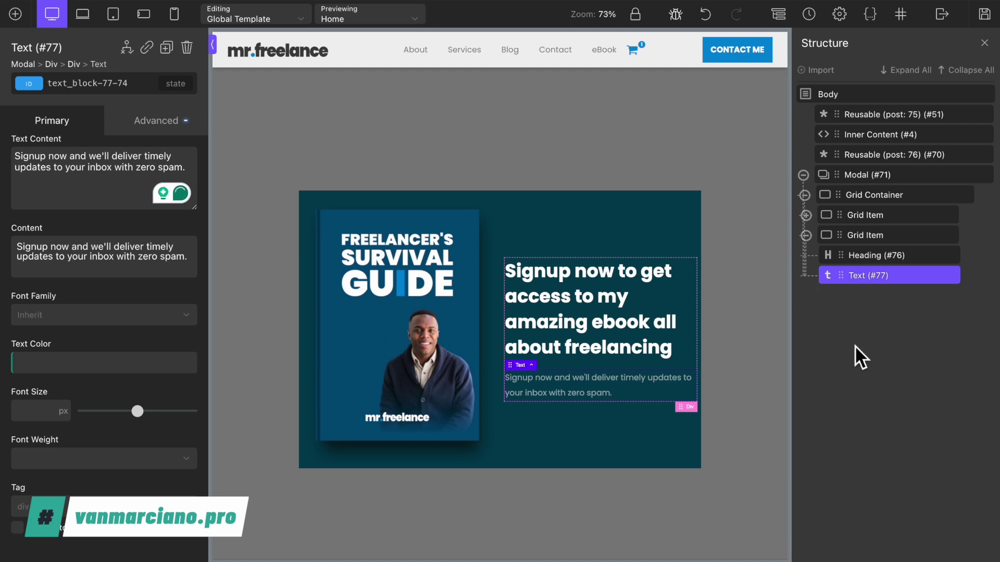
click(875, 201)
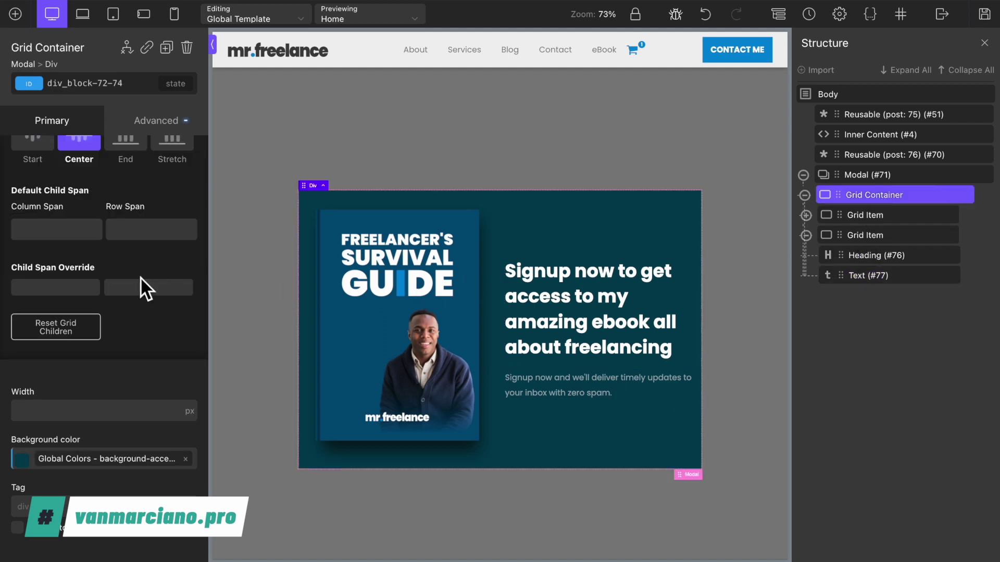
scroll(139, 277, up, 5)
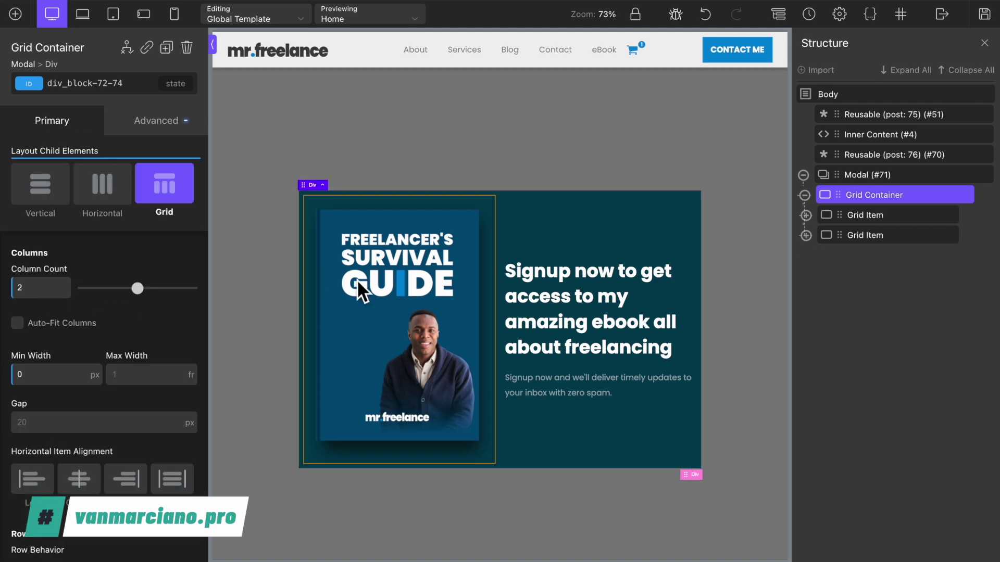
Add a third Div to the grid and override its column span to 3.
click(15, 14)
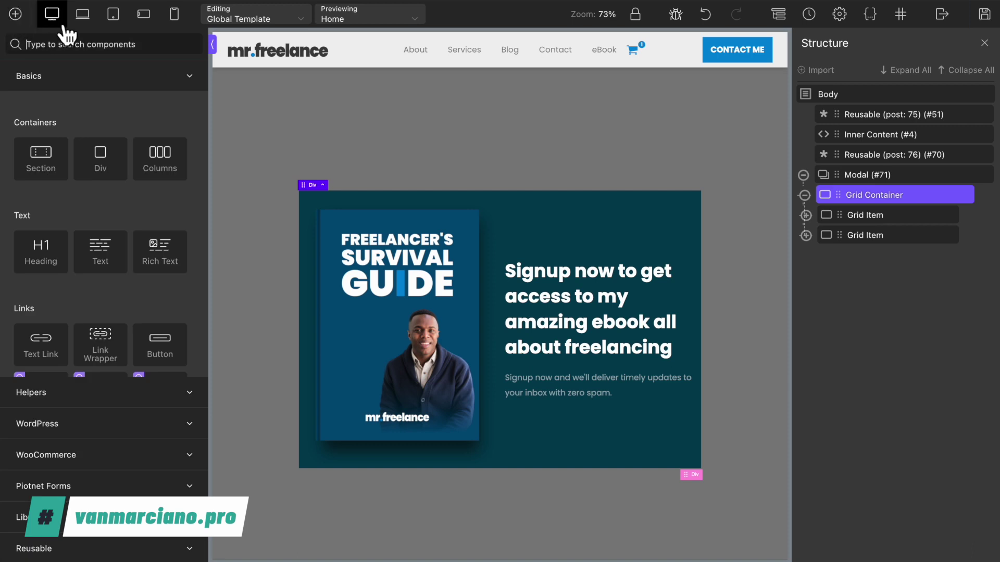
click(100, 157)
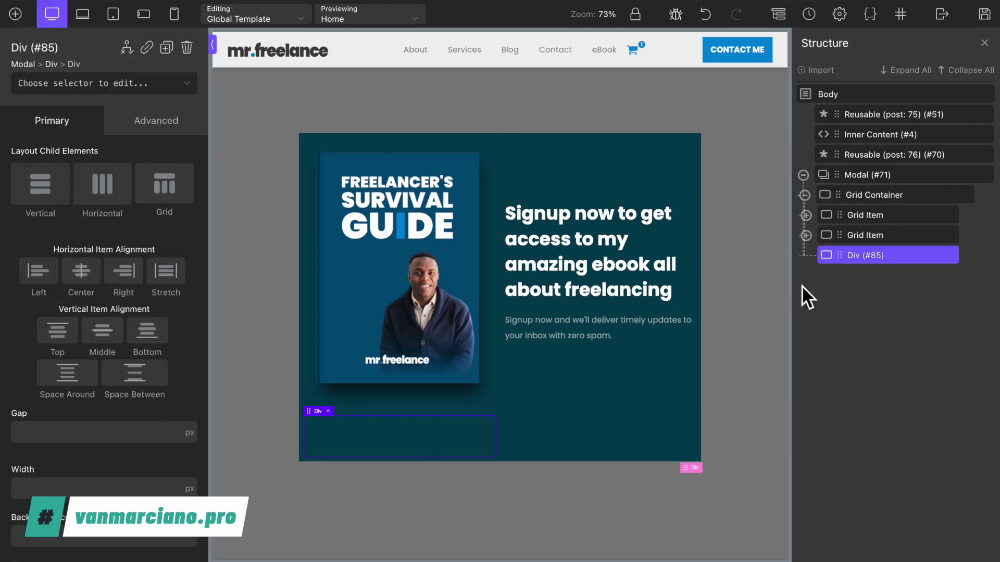
click(821, 197)
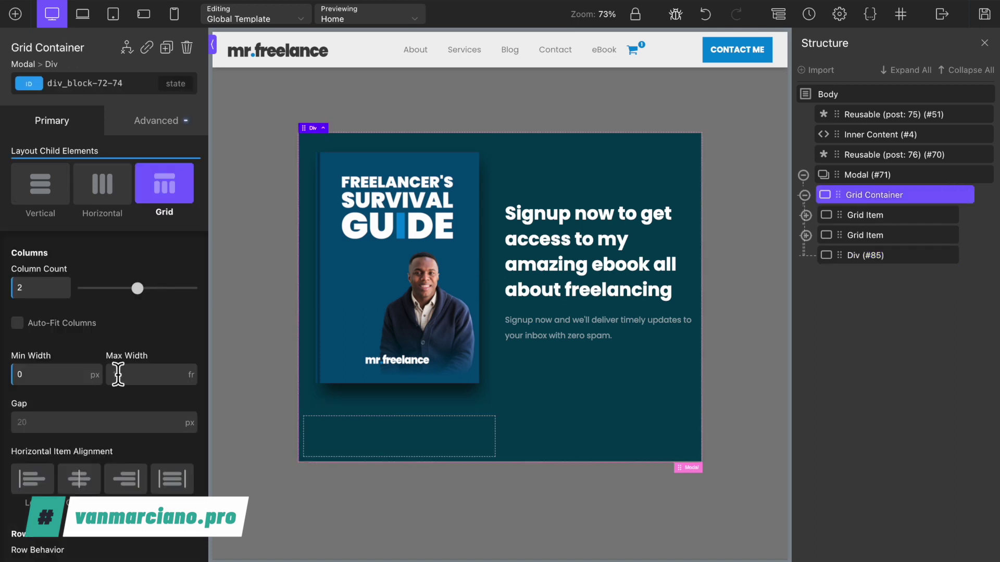
scroll(118, 374, down, 10)
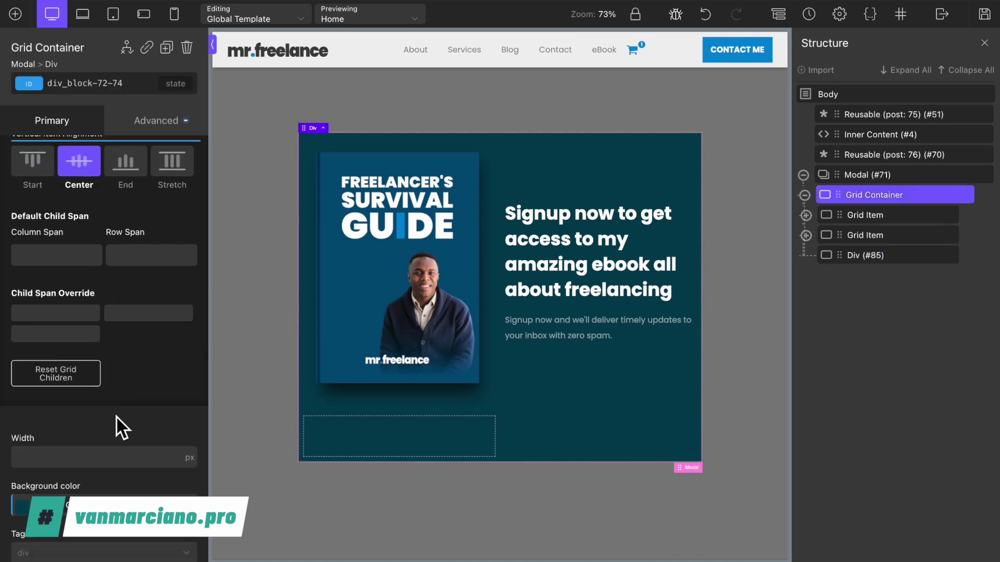
click(79, 336)
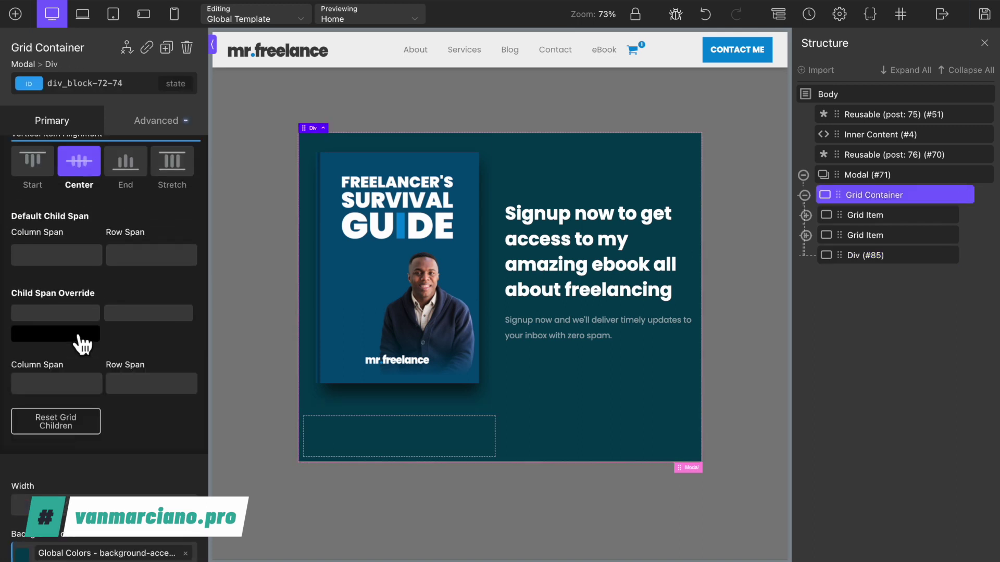
click(69, 388)
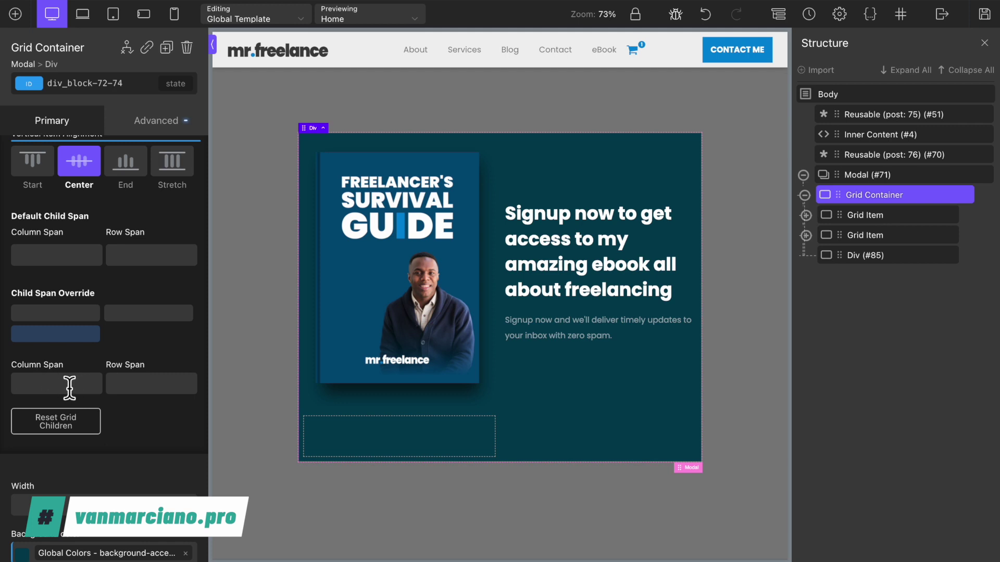
text(3)
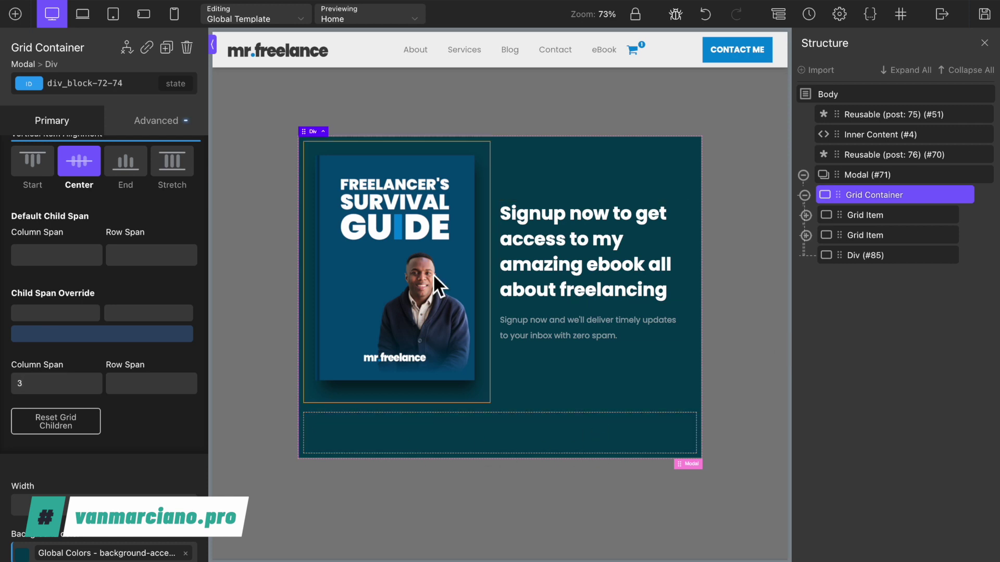
Give the Grid Container 20px padding on all four sides.
click(150, 124)
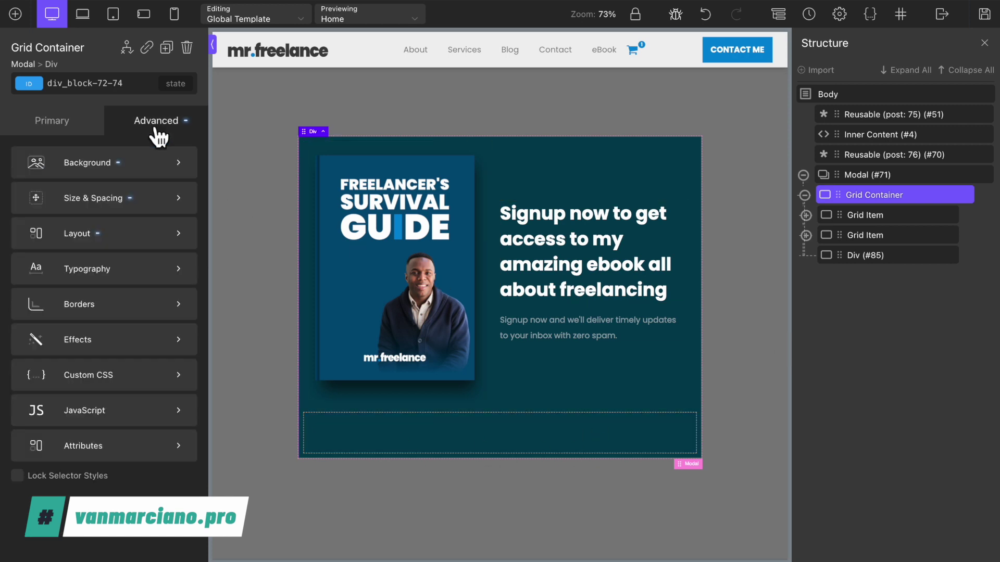
click(138, 201)
double_click(55, 206)
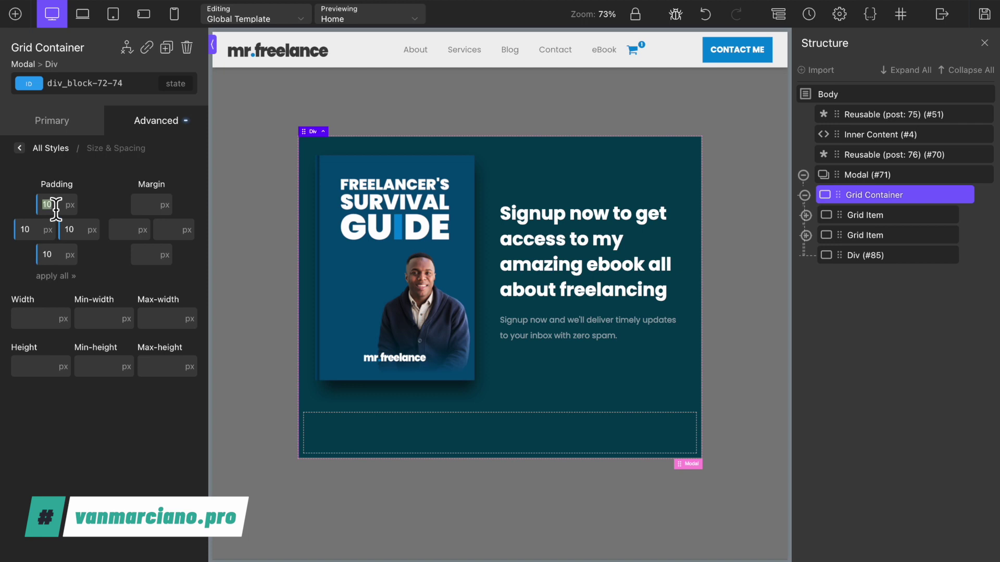
text(20)
click(56, 276)
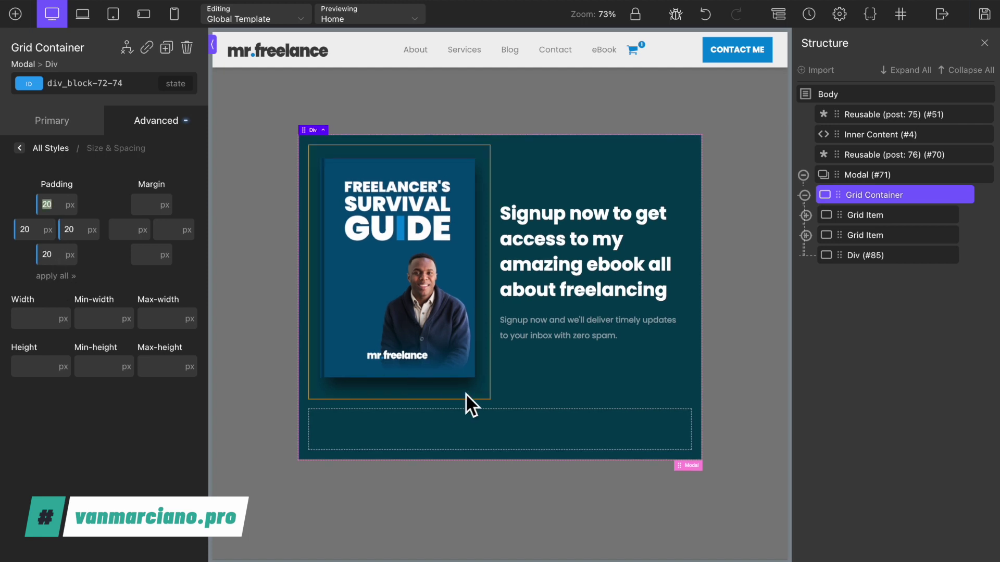
click(869, 254)
Rename the new div 'Grid Item' and add a Shortcode element inside it.
double_click(869, 256)
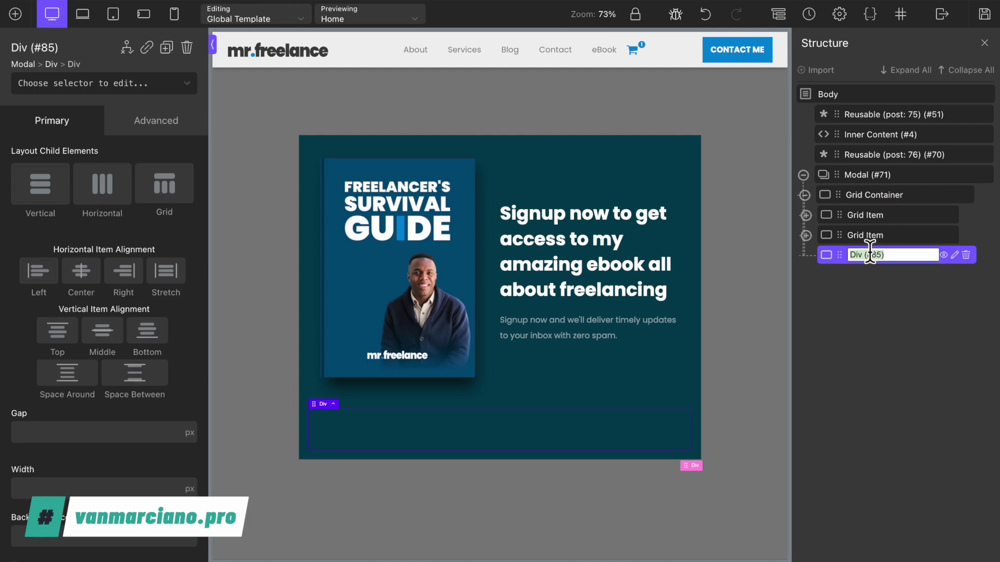
text(Grid Item)
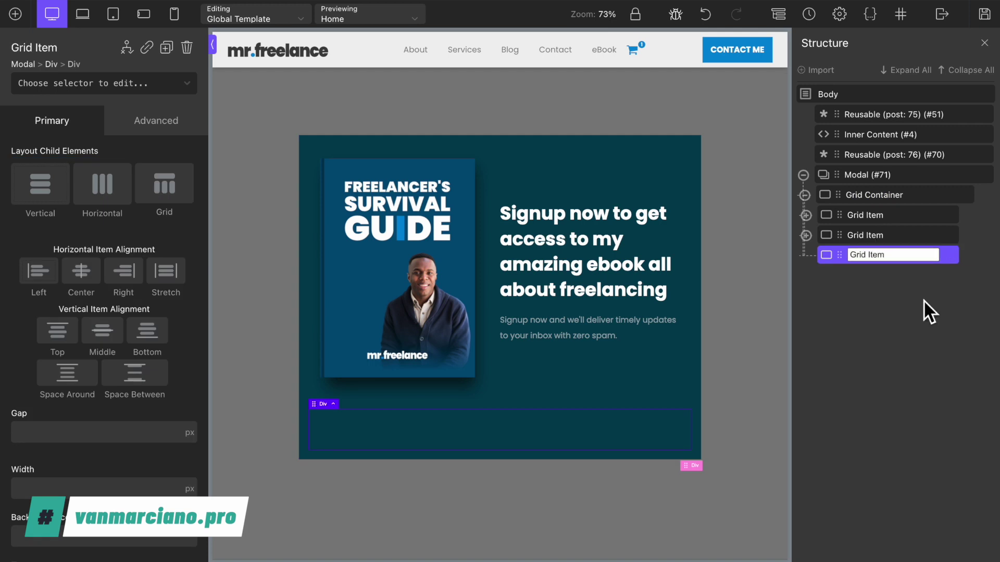
key(Return)
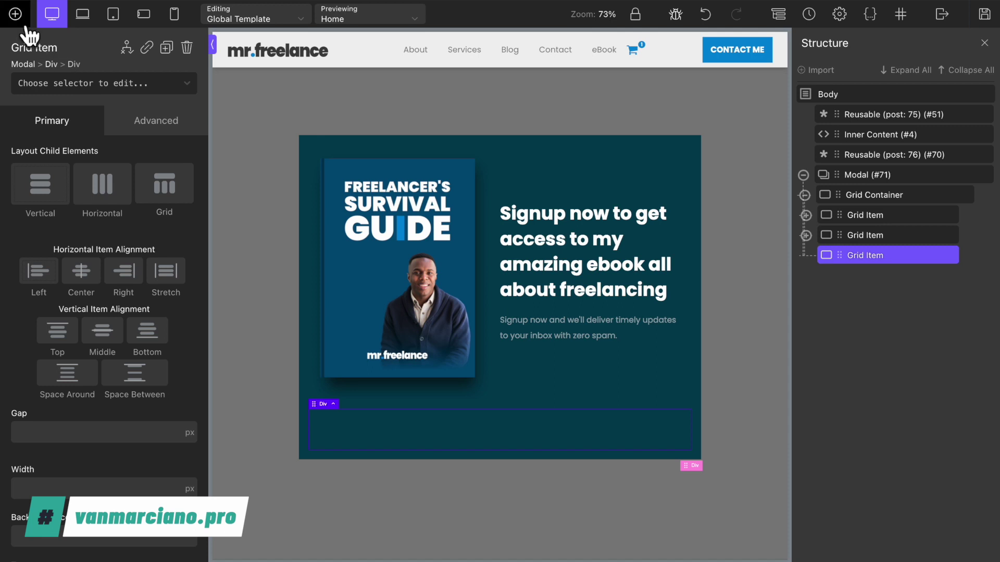
click(16, 13)
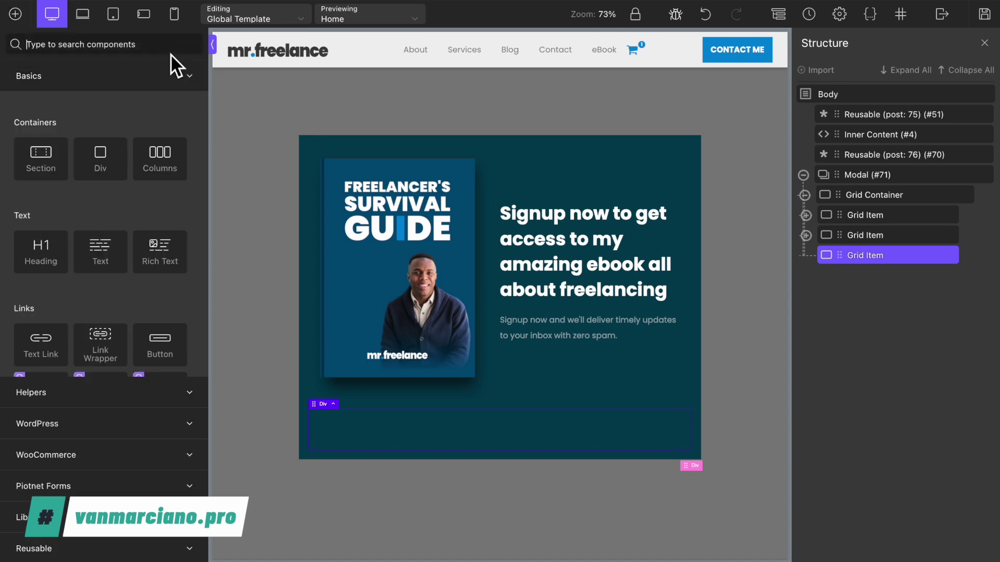
text(short)
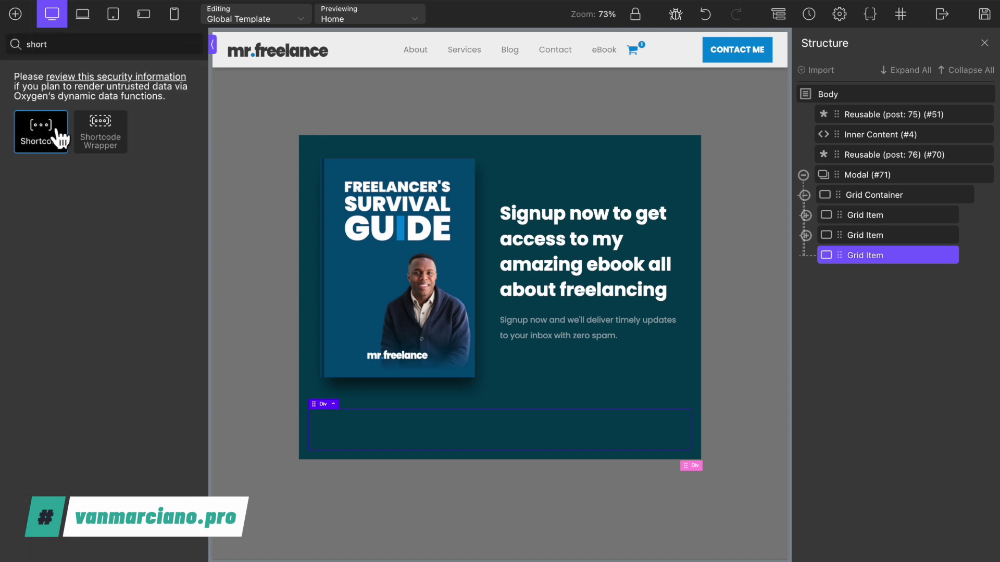
click(56, 134)
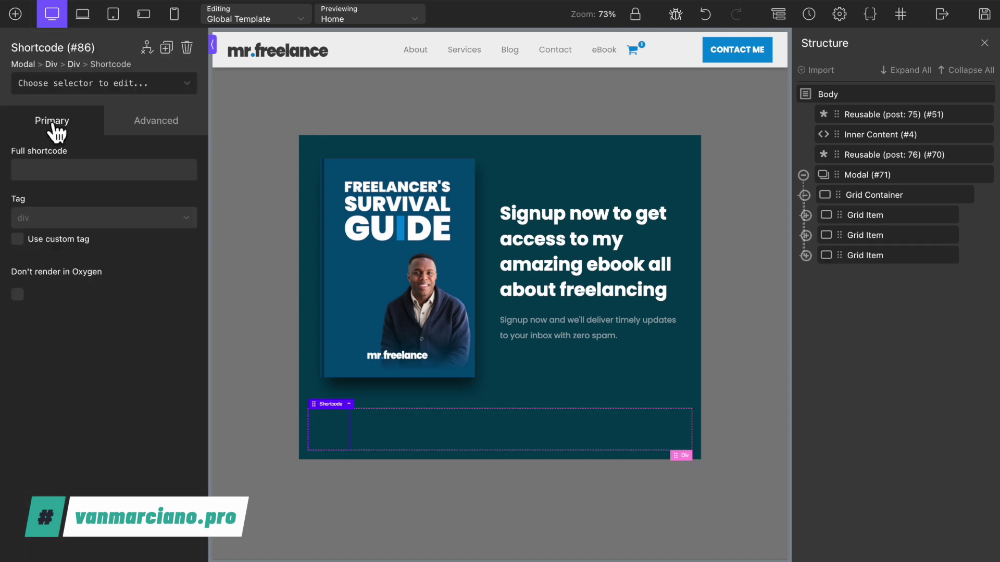
Enable 'Don't render in Oxygen' on the shortcode's ID and save the template.
click(332, 433)
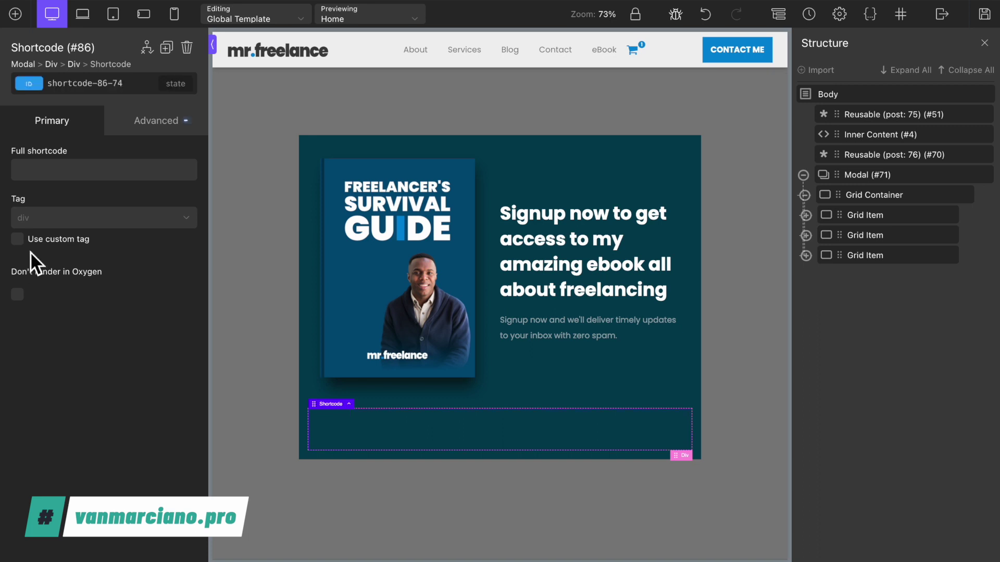
click(18, 295)
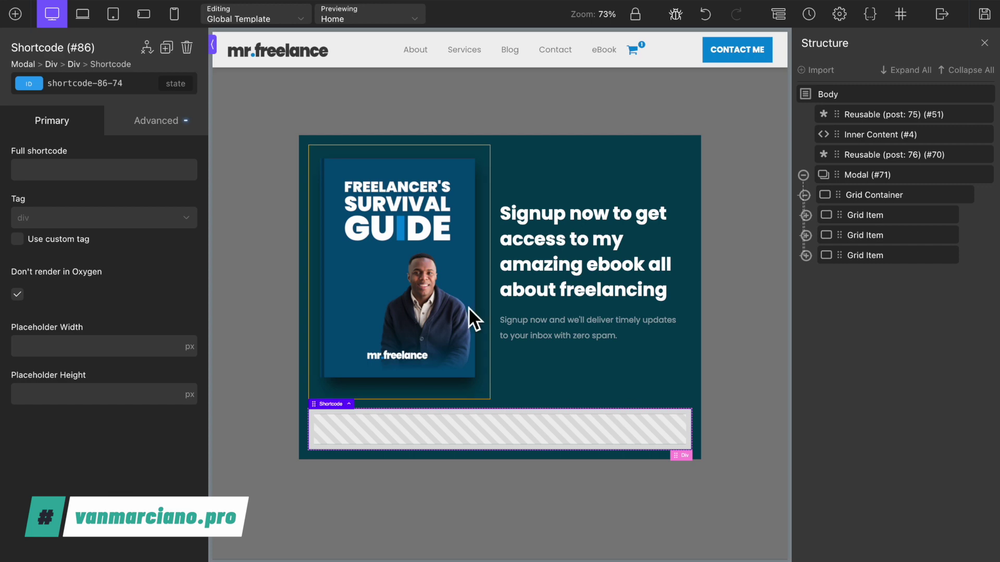
click(988, 25)
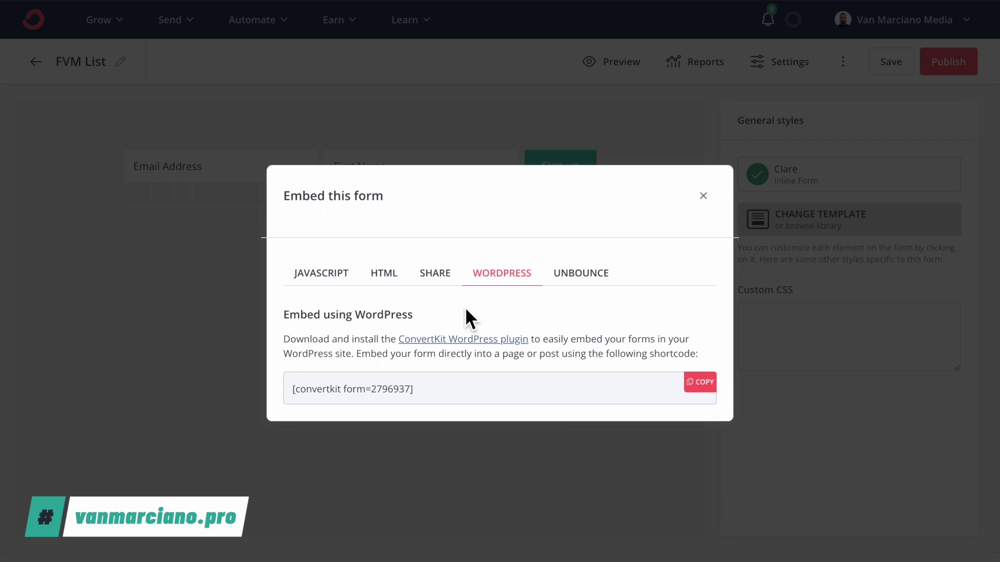
Publish the FVM List form and copy its WordPress shortcode [convertkit form=2796937].
click(703, 197)
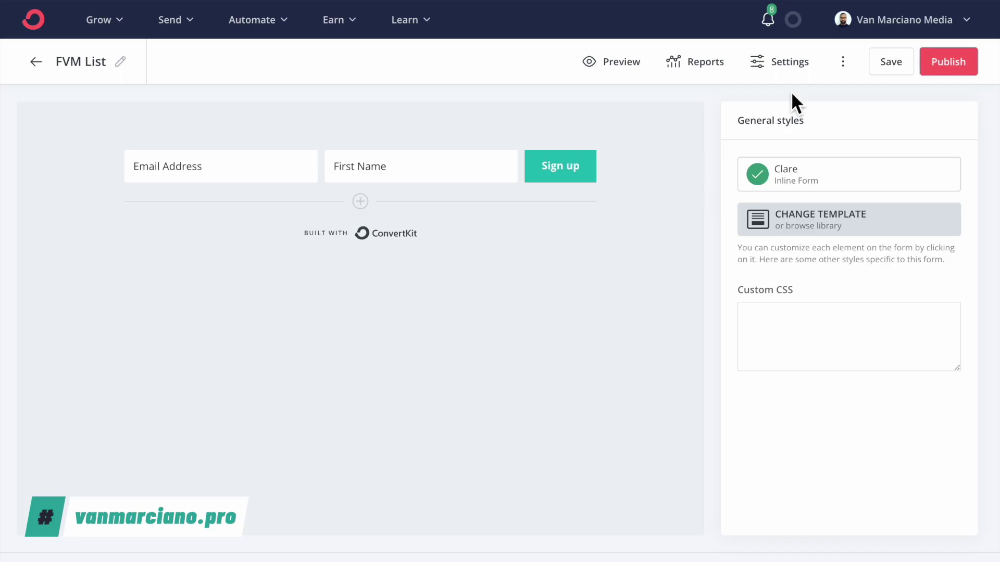
click(948, 62)
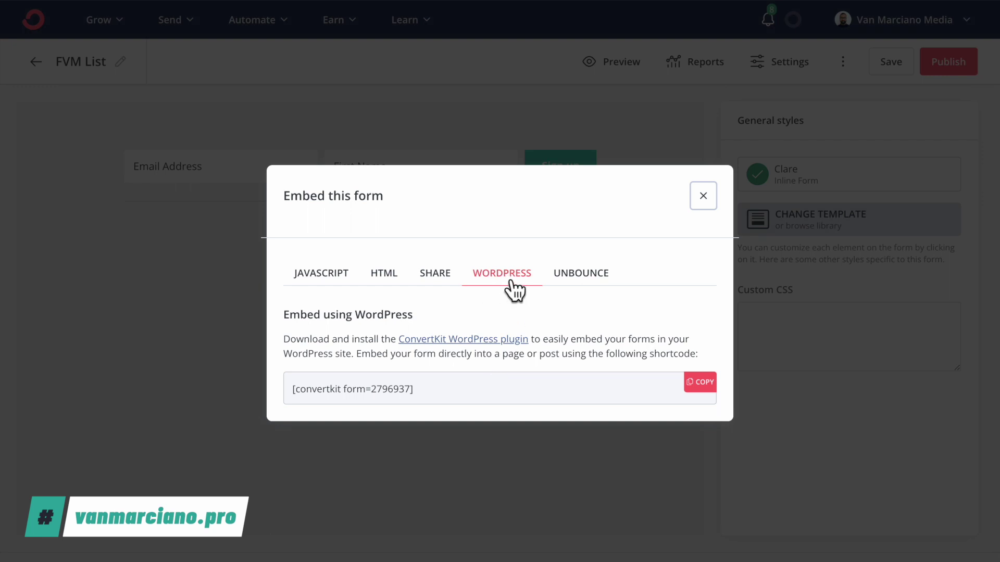
click(701, 385)
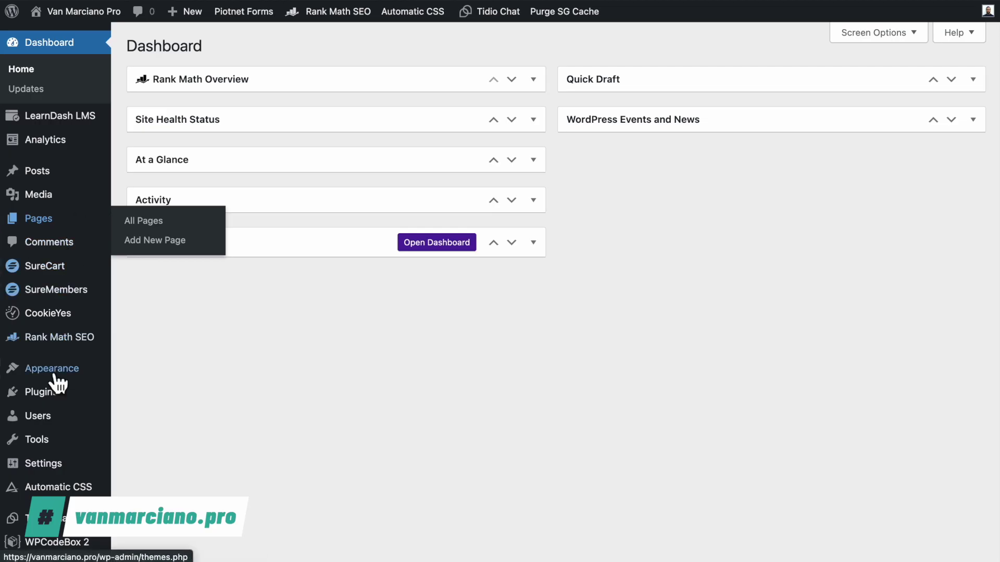
View the live site's 25% Off signup popup, then head to the WordPress dashboard.
mouse_move(49, 398)
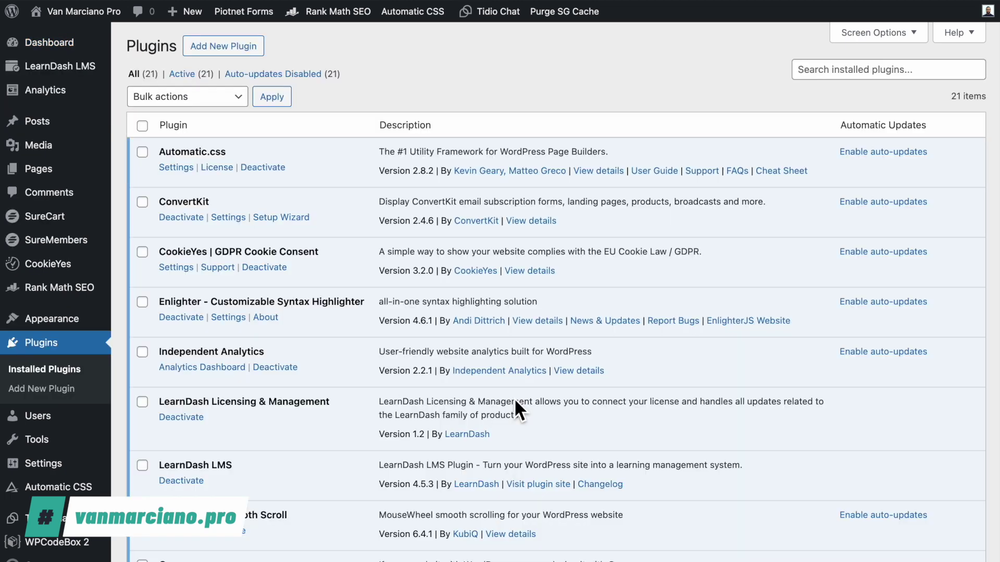
Open ConvertKit's General Settings from Installed Plugins and look up where to get the API secret.
scroll(339, 397, down, 3)
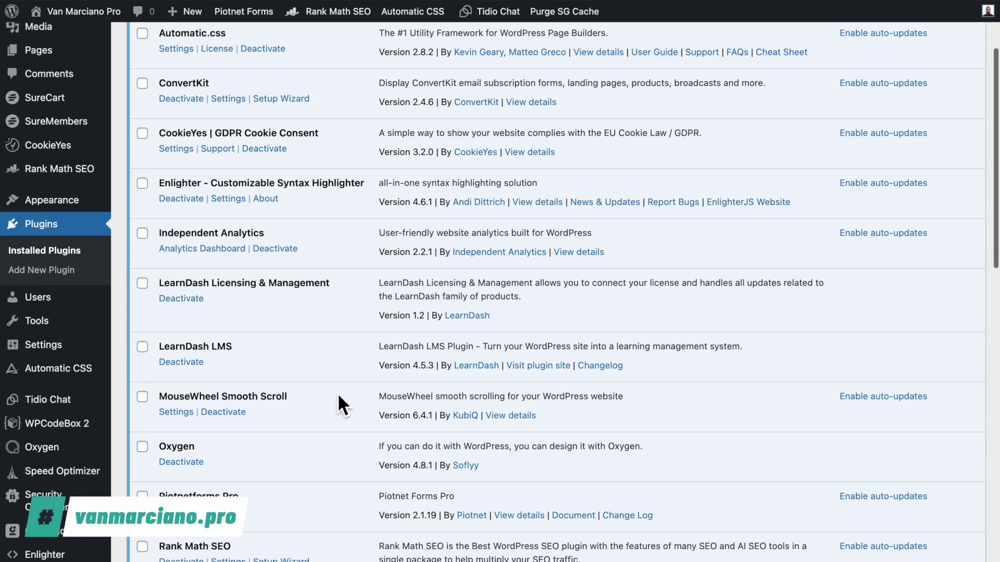
scroll(338, 395, up, 2)
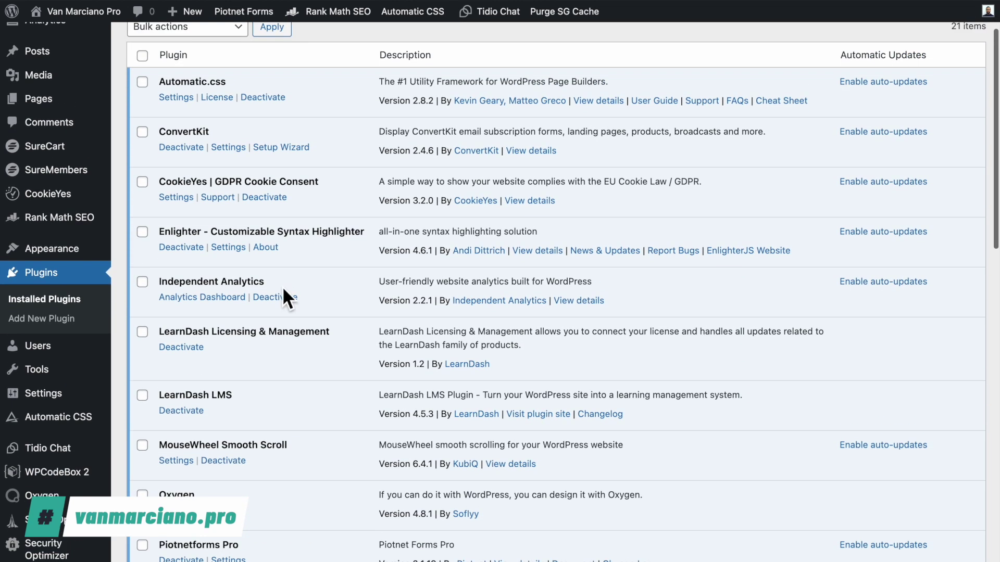
click(228, 148)
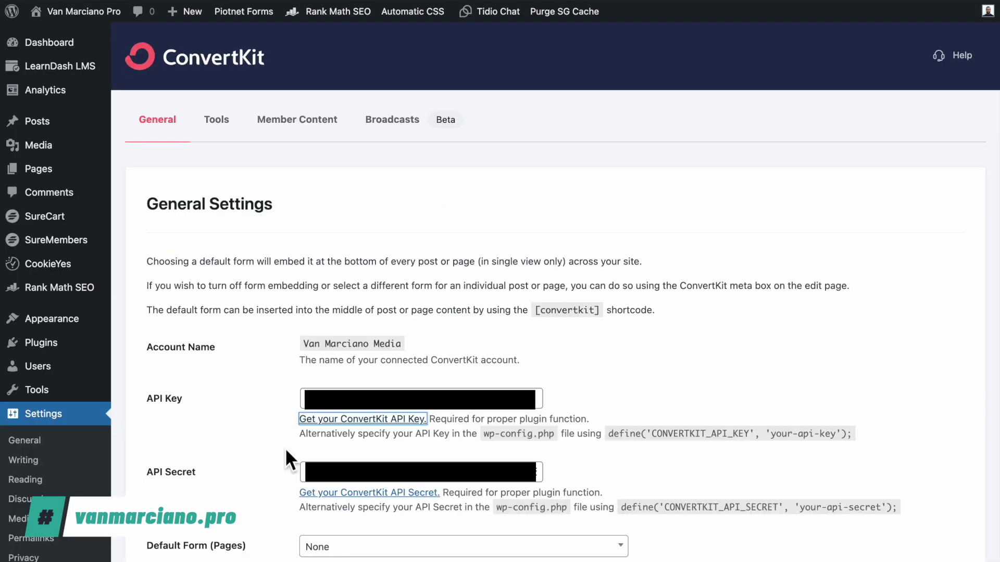
click(378, 492)
Search the Oxygen templates for 'global' and edit global_template with Oxygen.
scroll(67, 264, down, 7)
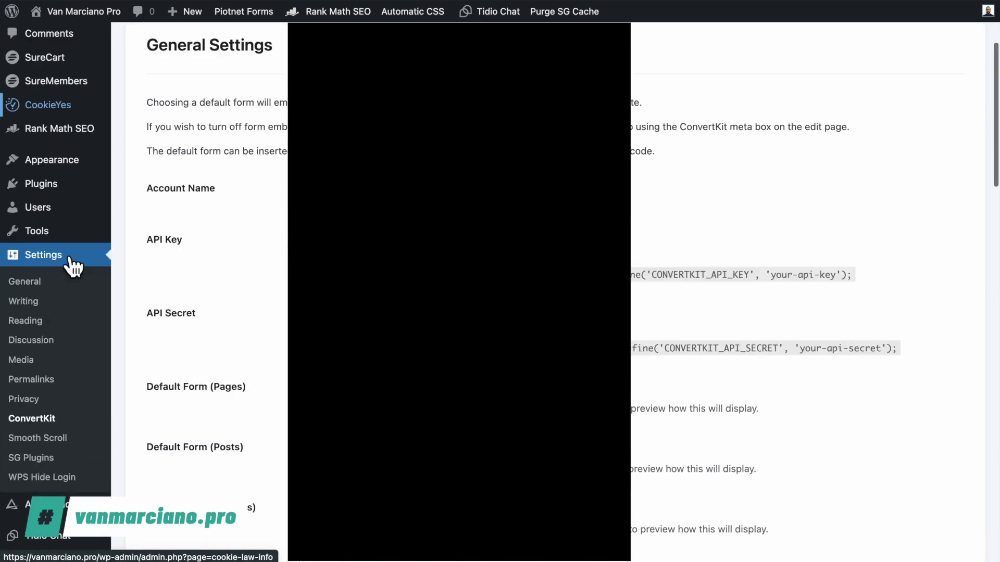
mouse_move(52, 392)
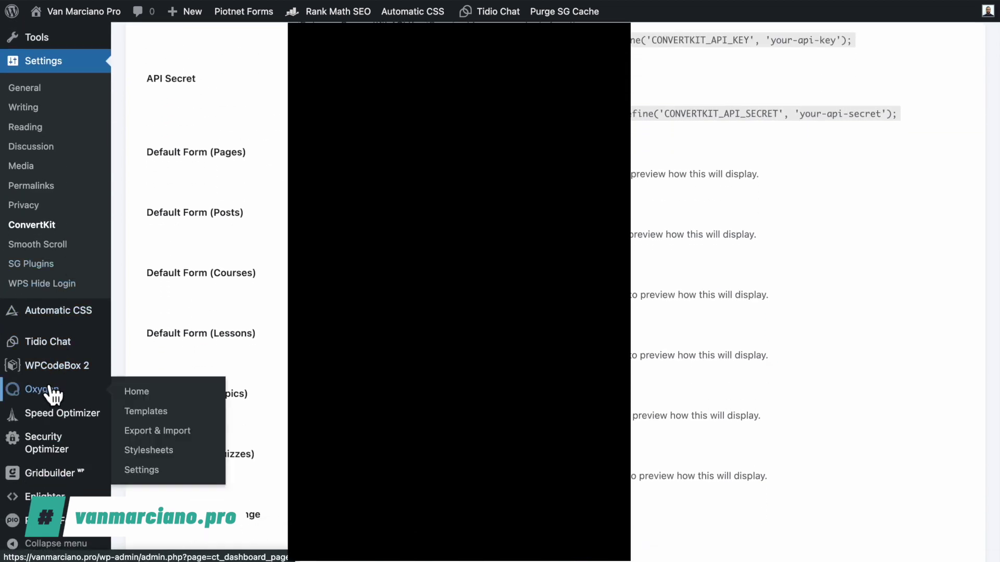
click(140, 414)
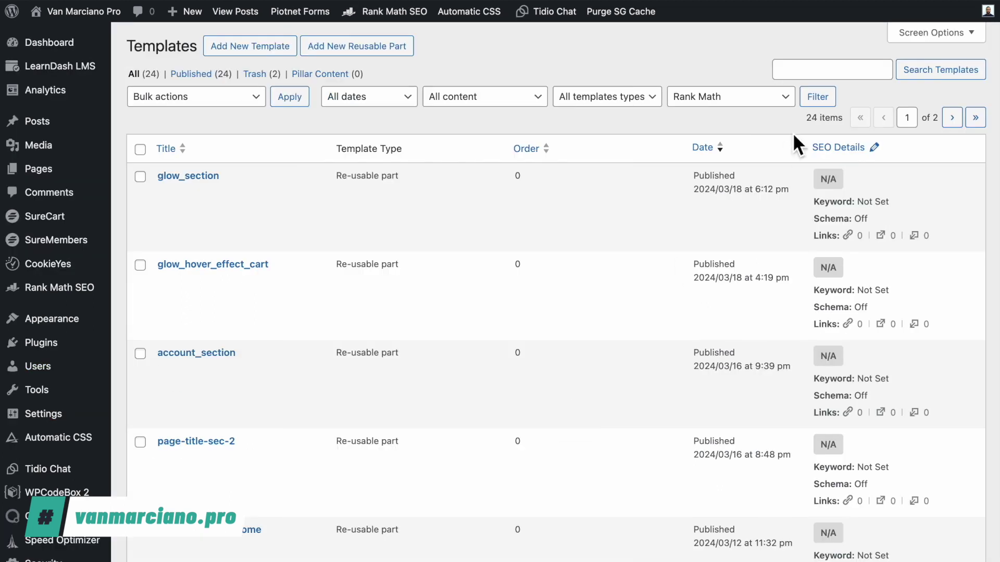
click(820, 71)
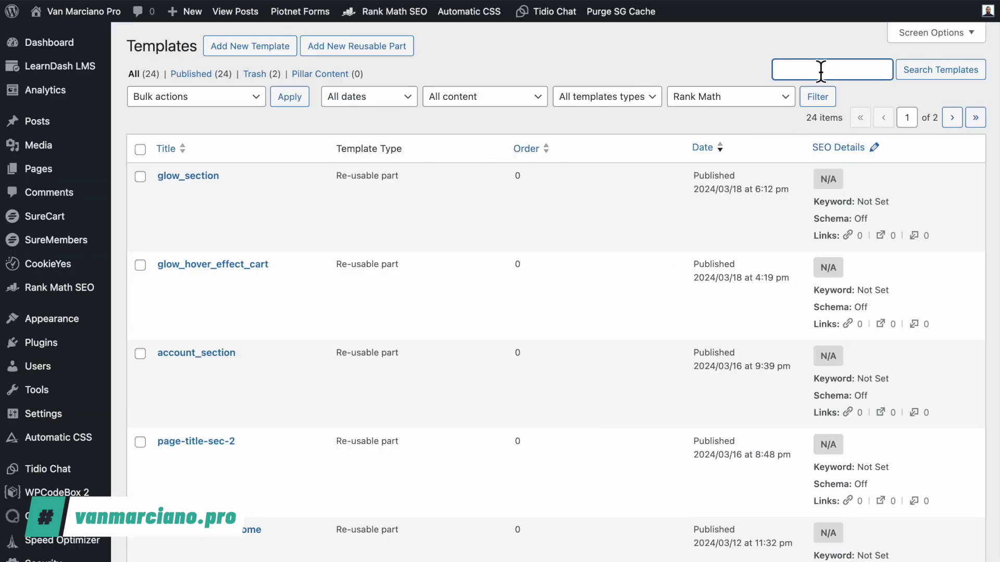
text(global)
key(Return)
click(300, 172)
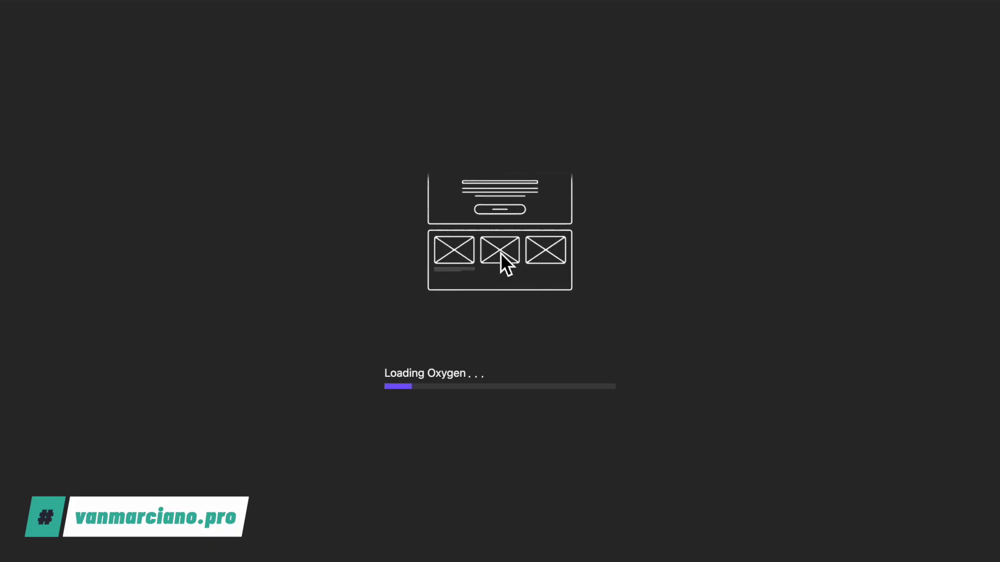
In the Structure tree, expand Modal > Div #152 > Div #164 and select the popup's Shortcode element.
scroll(721, 186, down, 20)
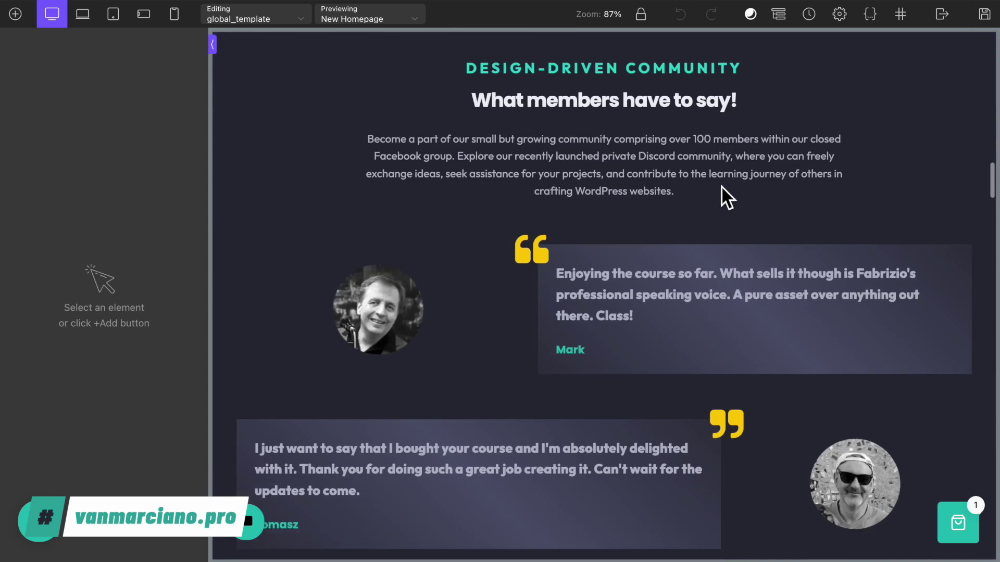
scroll(721, 186, down, 20)
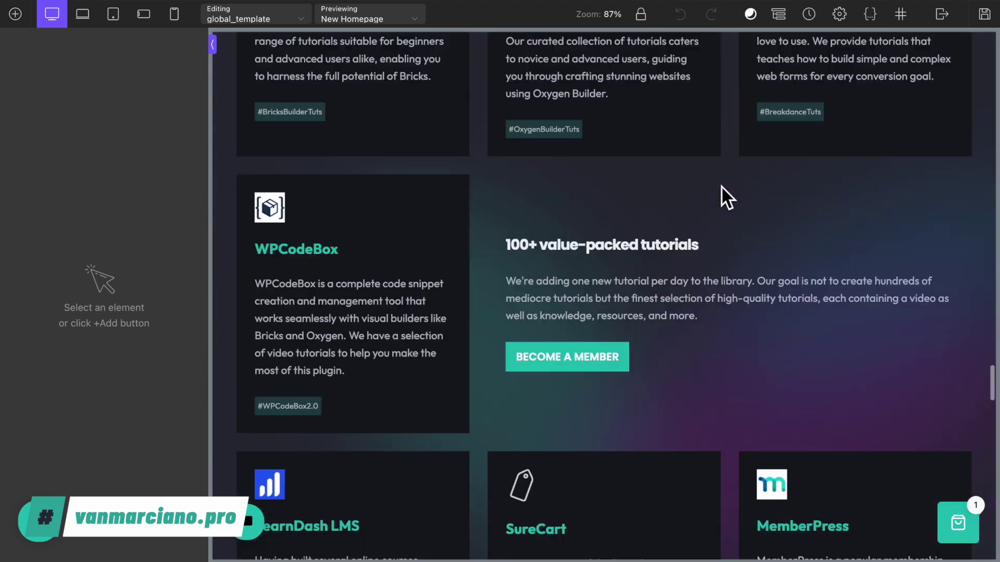
scroll(721, 185, down, 15)
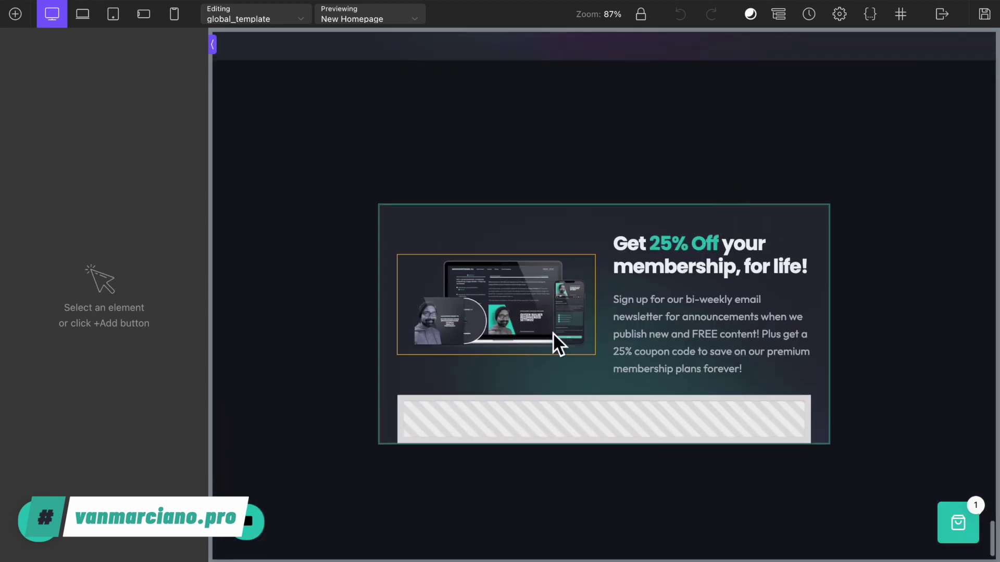
click(586, 234)
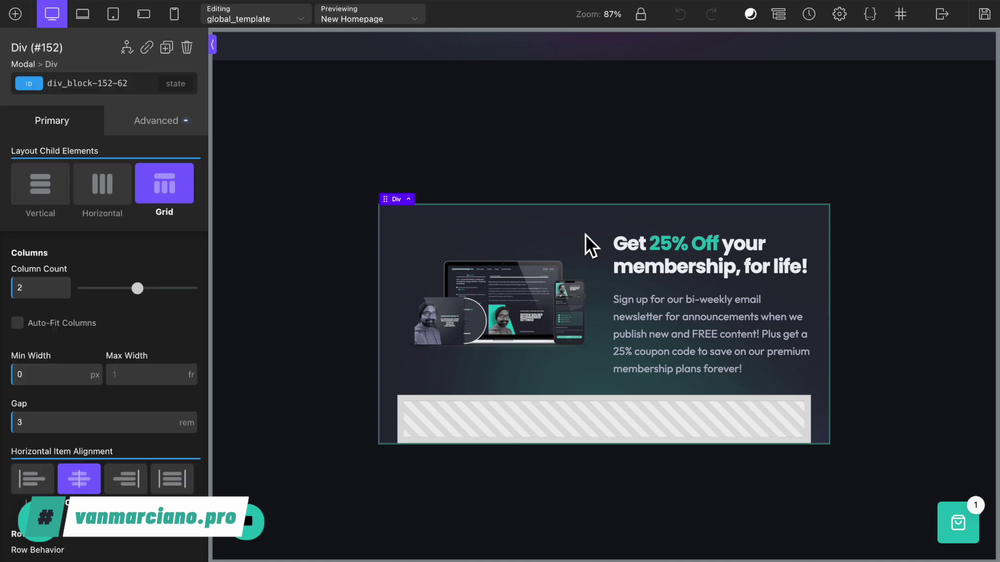
click(779, 15)
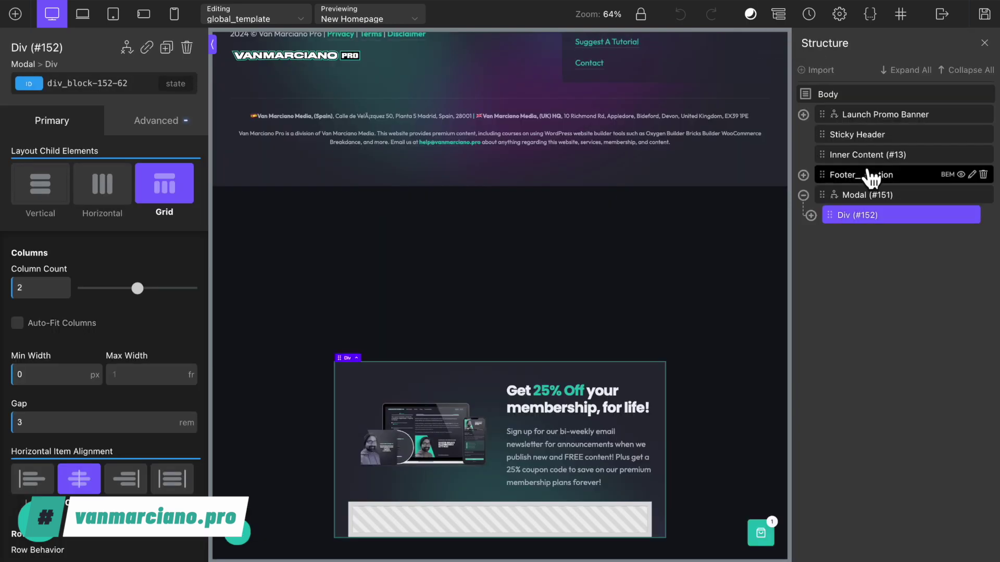
click(867, 195)
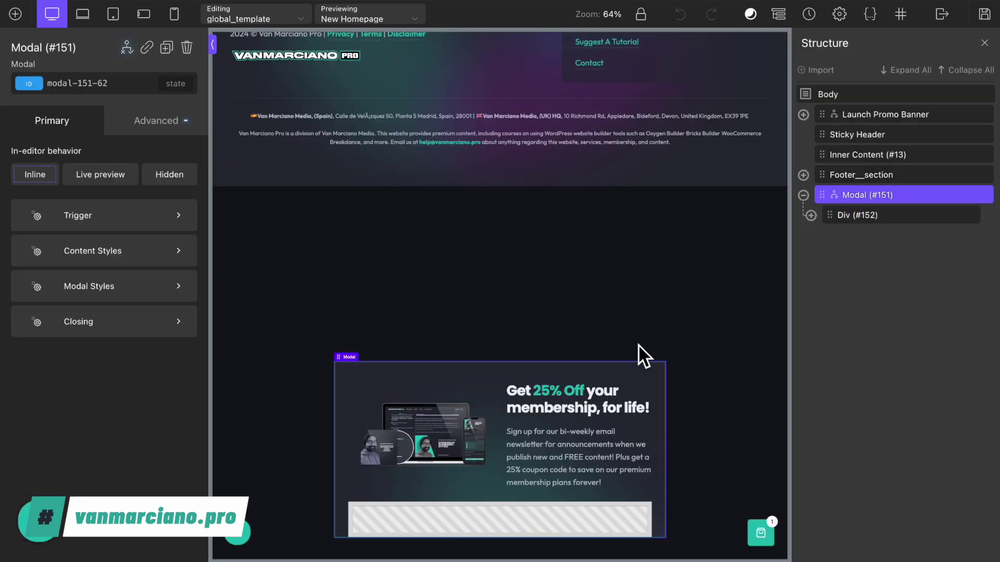
scroll(639, 344, down, 3)
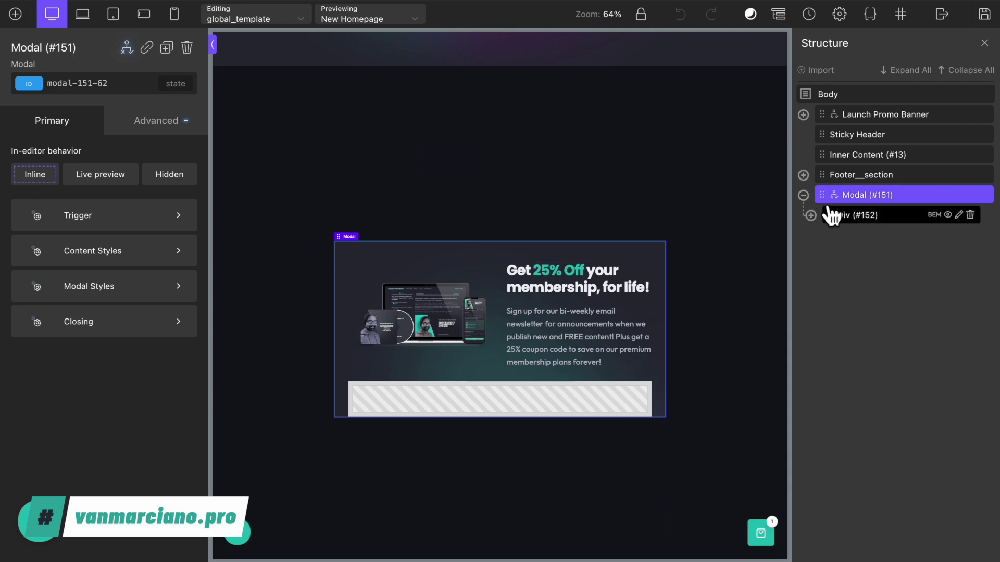
click(811, 215)
click(867, 276)
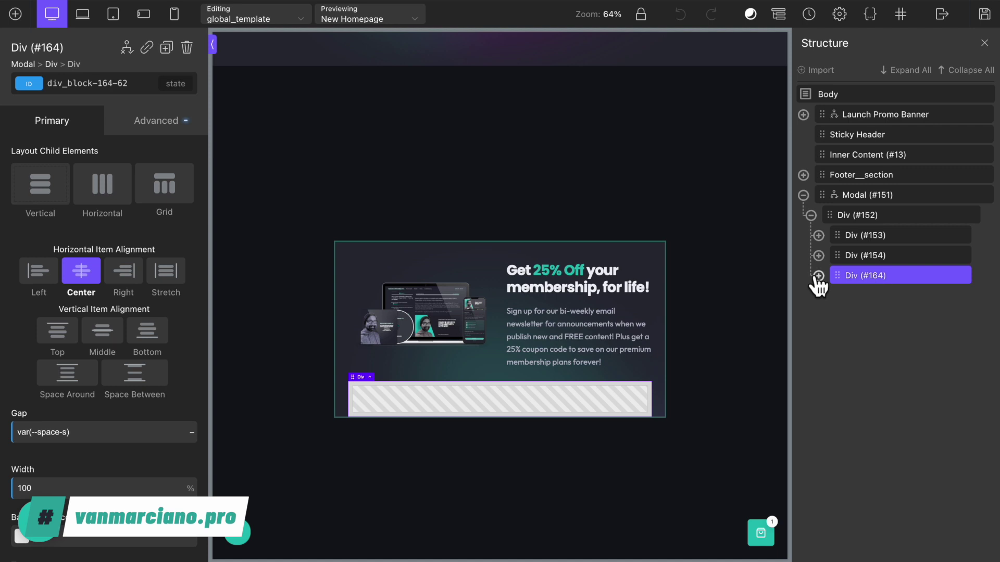
click(817, 276)
click(868, 296)
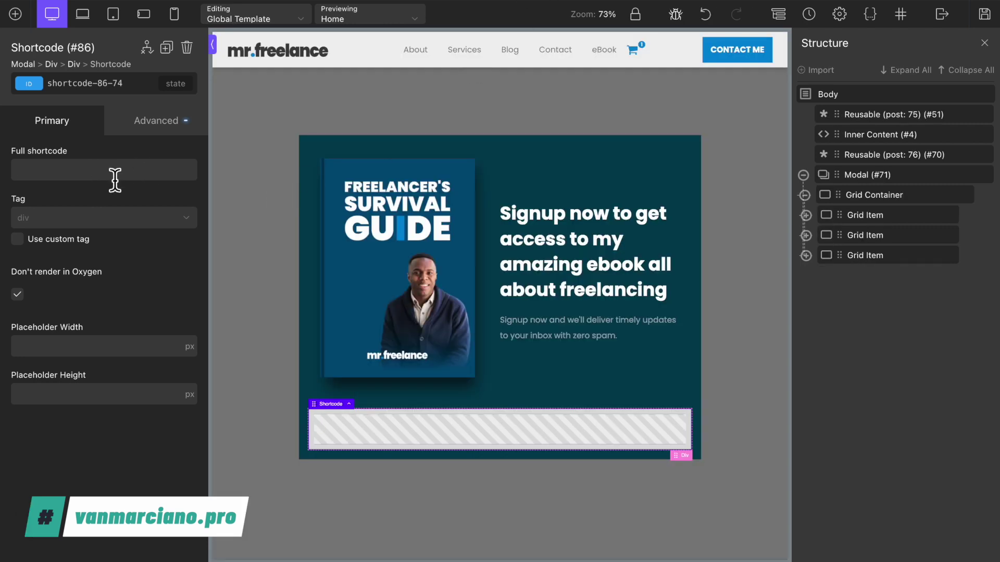
Paste [convertkit form=2796937] into the Full shortcode field and save the template.
click(115, 177)
key(ctrl+v)
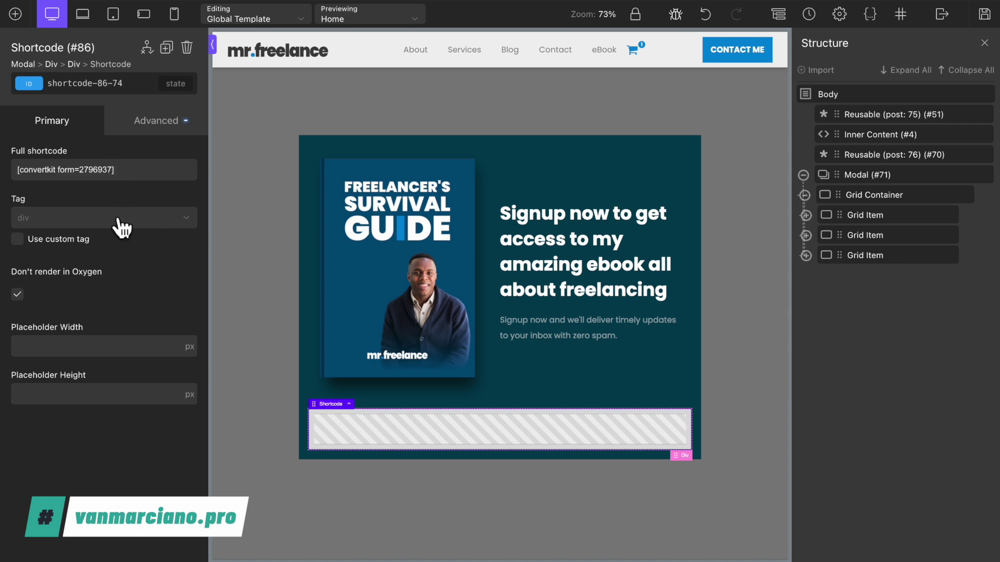
click(984, 14)
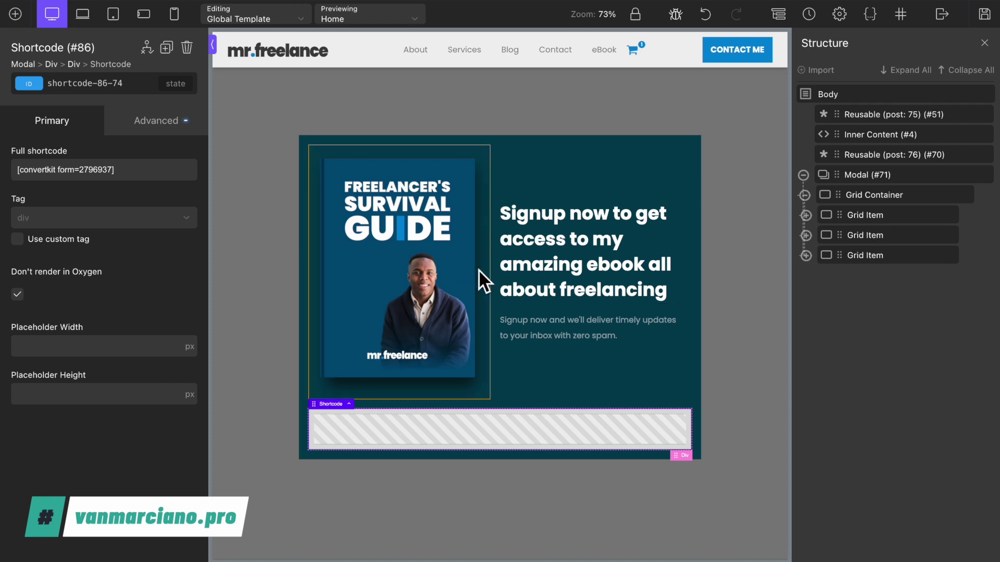
Make the modal open after a 30-second delay on every page load, then save.
click(887, 176)
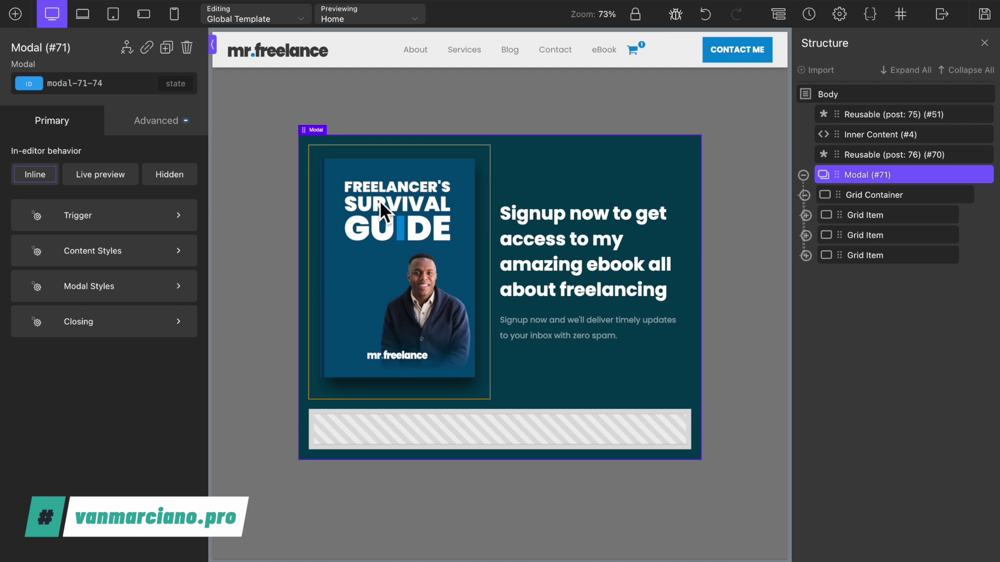
click(139, 219)
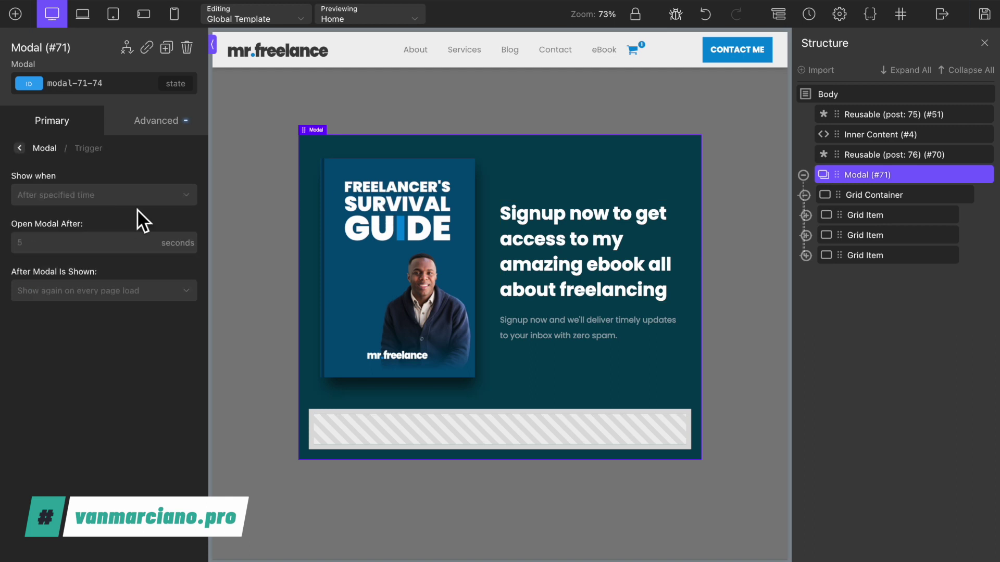
click(189, 202)
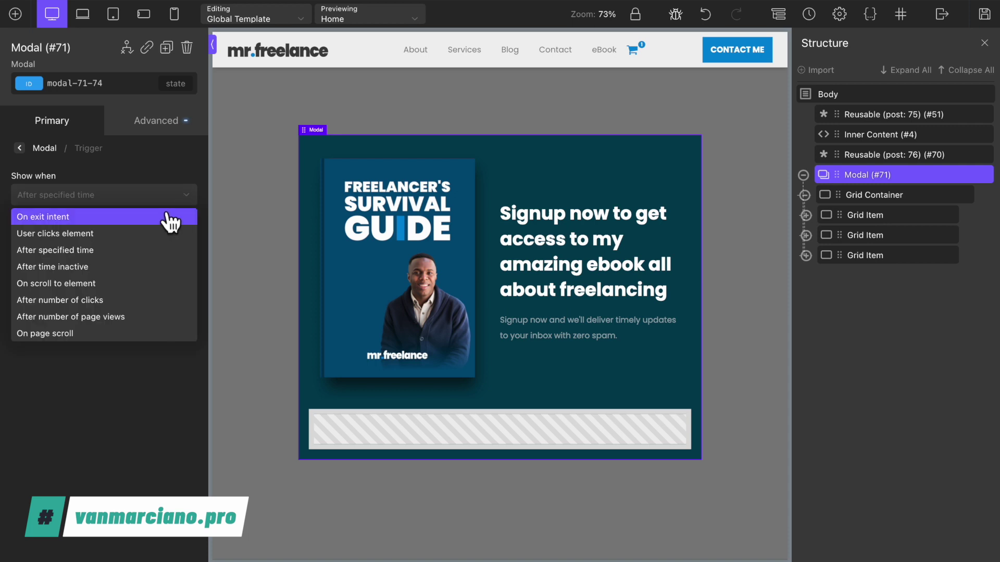
click(139, 251)
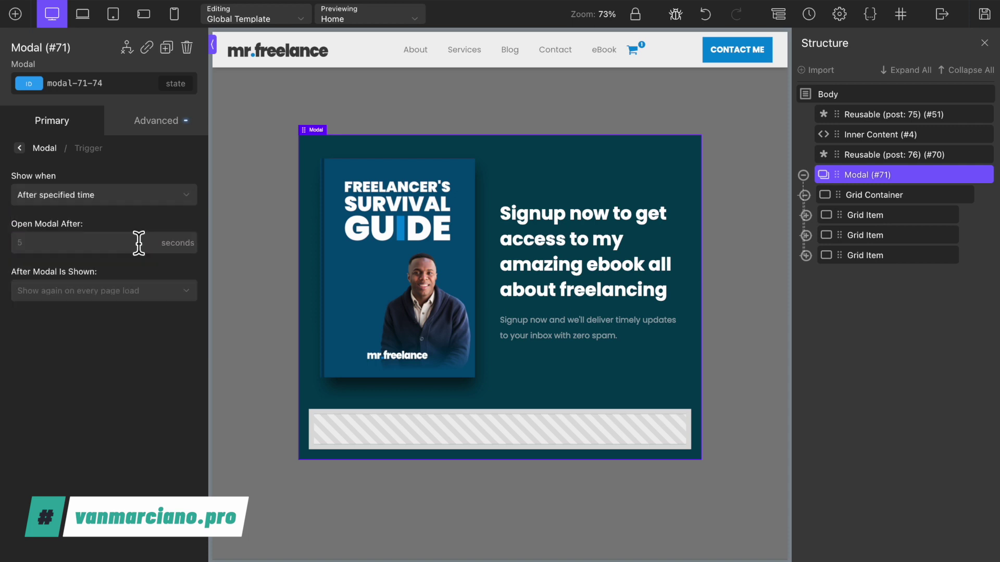
click(115, 246)
text(30)
click(176, 291)
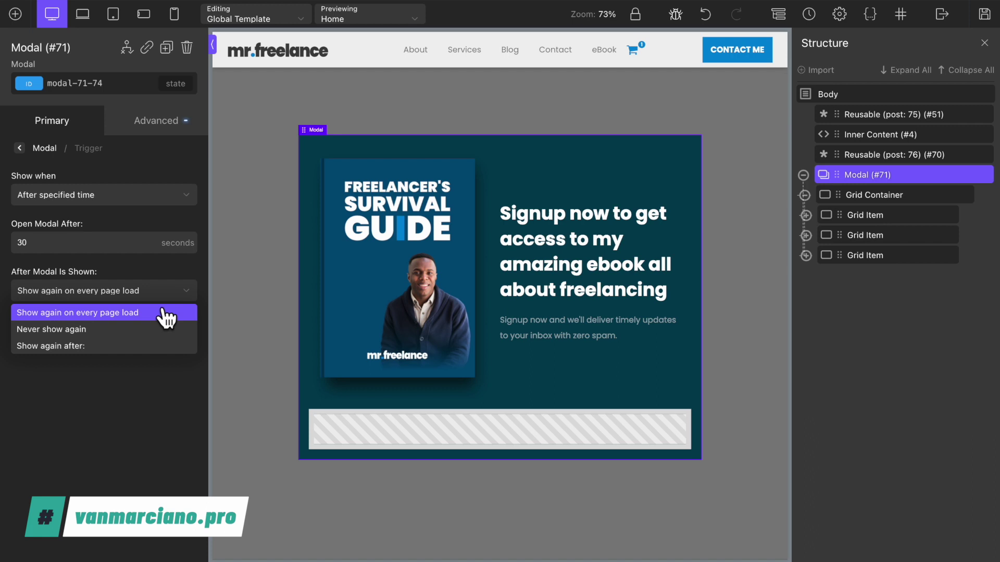
click(162, 312)
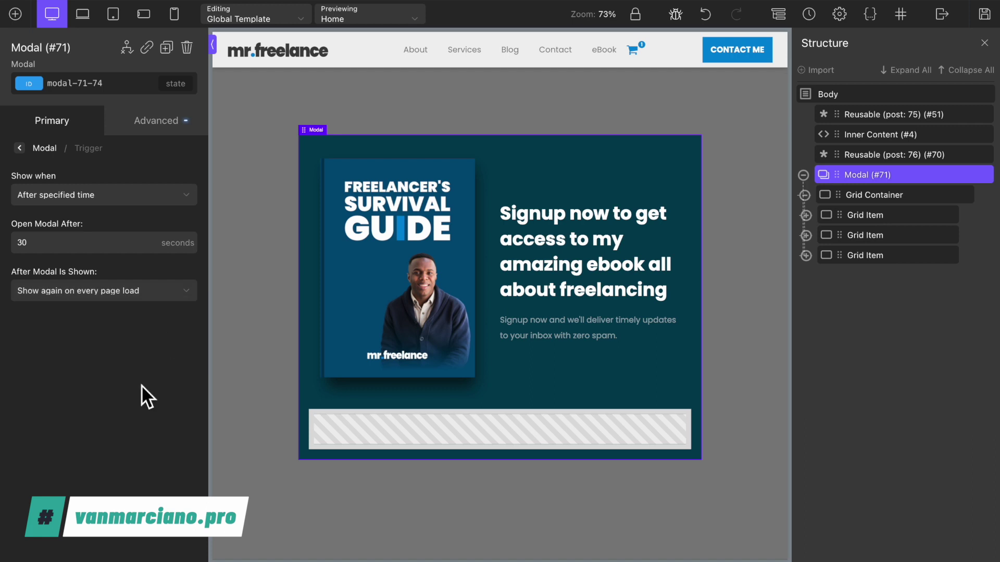
click(983, 20)
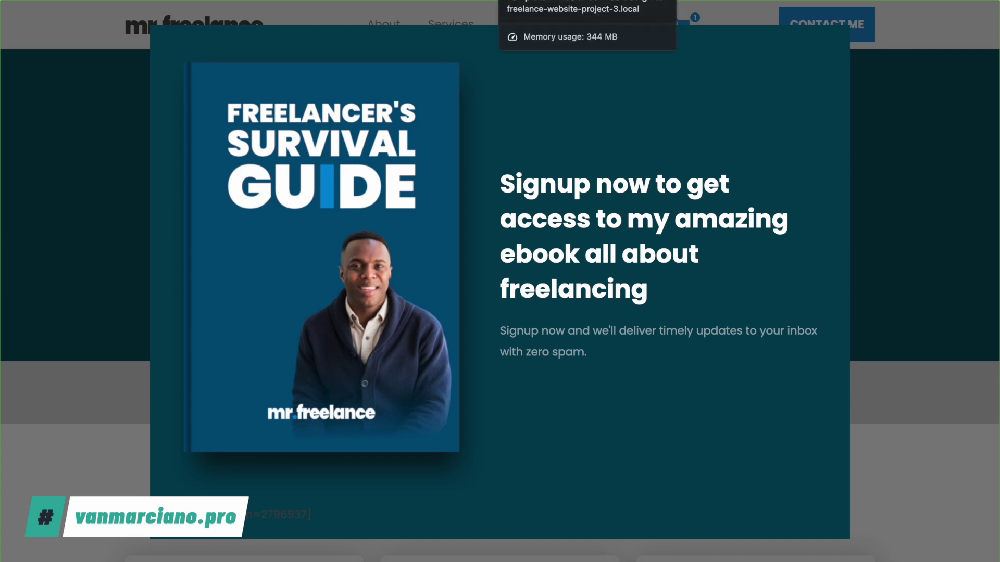
Watch the ebook modal appear on the live home page, then return to the Oxygen editor.
click(572, 2)
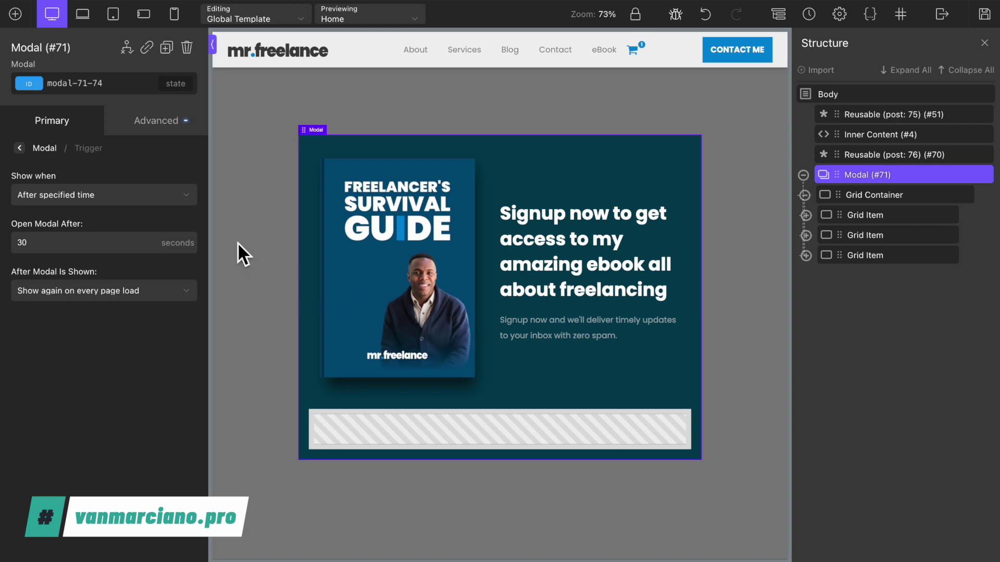
click(186, 198)
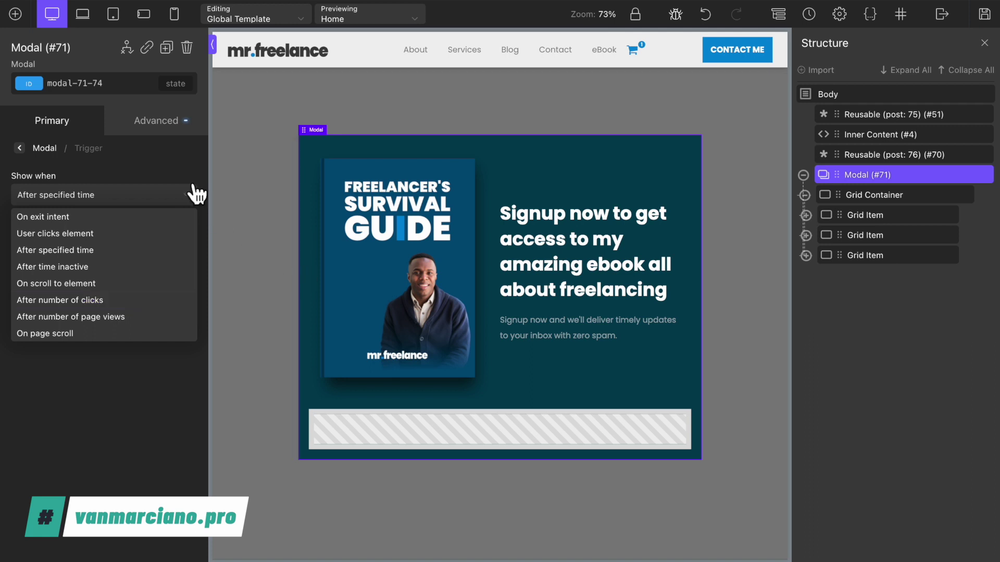
click(171, 195)
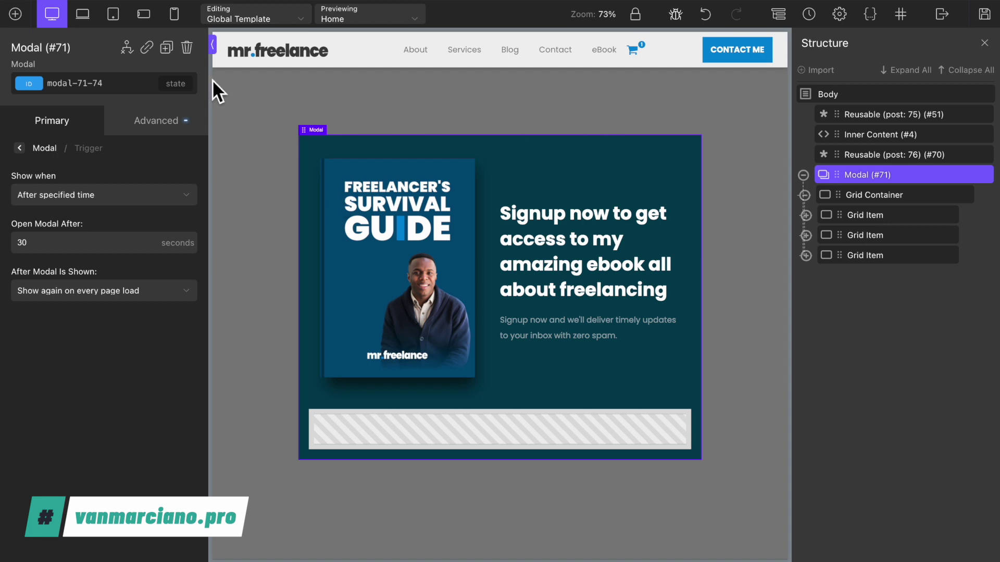
click(128, 50)
Add a User Logged In == false condition to the modal so only logged-out visitors see it.
click(151, 100)
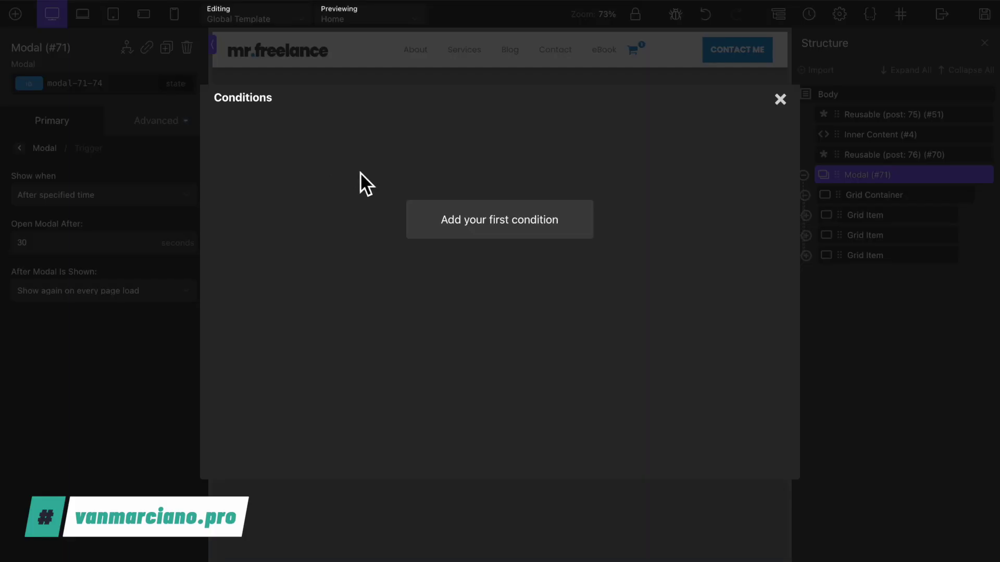
click(487, 218)
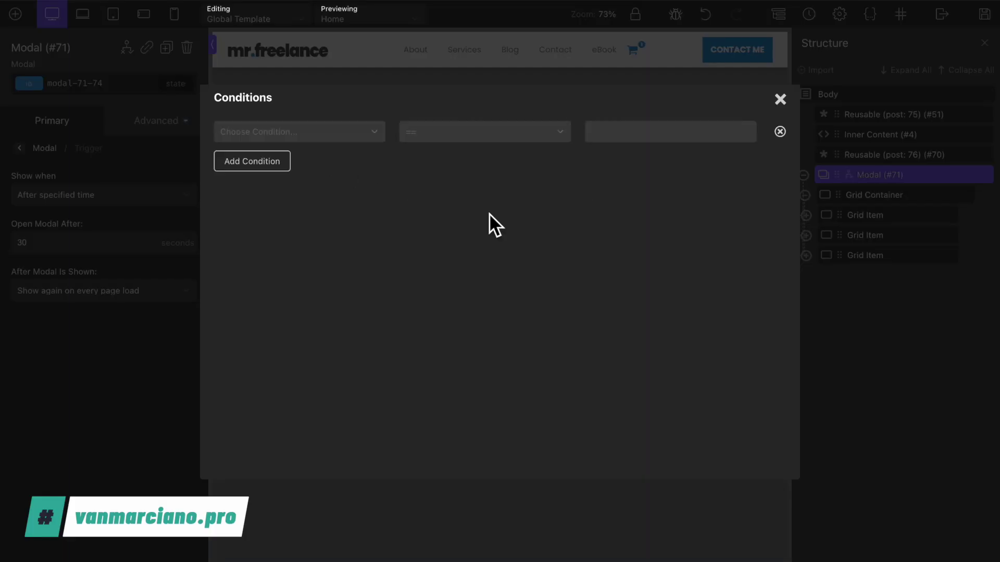
click(376, 137)
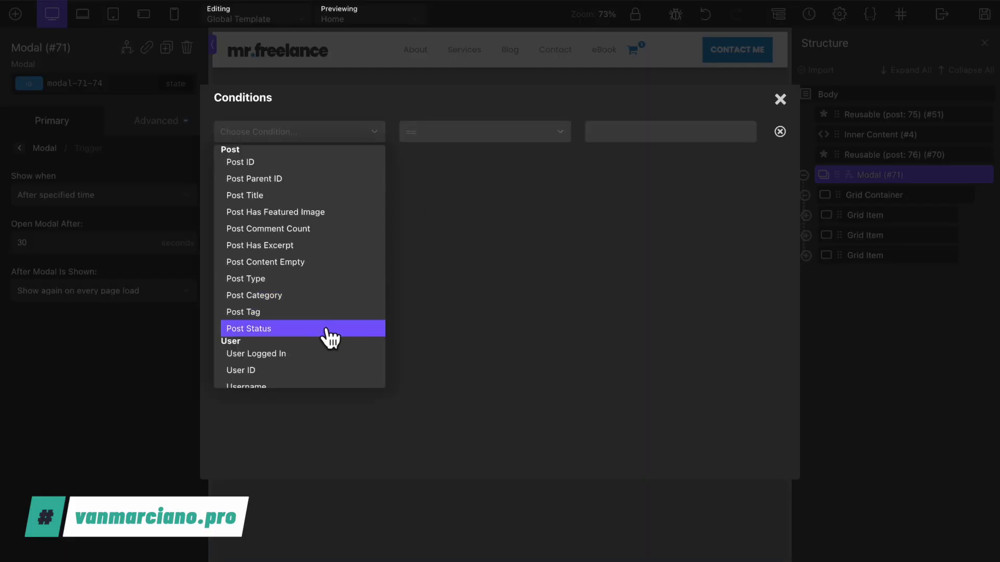
click(324, 354)
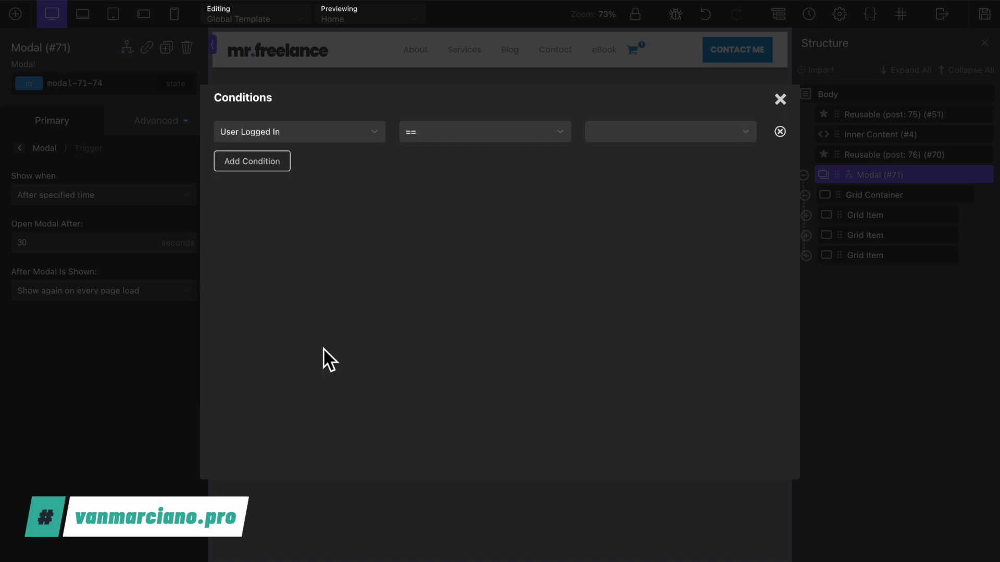
click(657, 136)
click(652, 170)
click(779, 100)
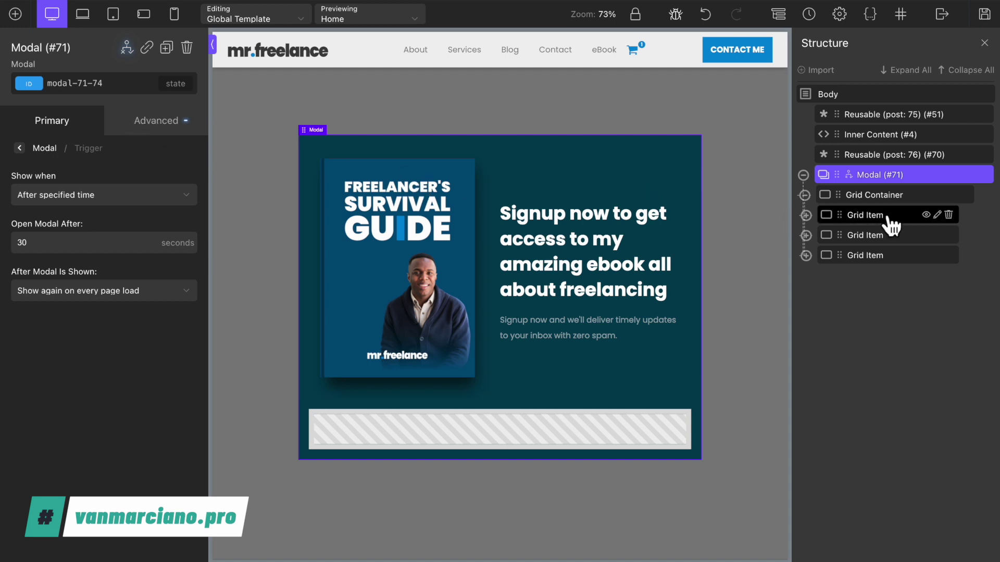
Change the modal's Size & Spacing width from 70% to 750 px.
click(44, 148)
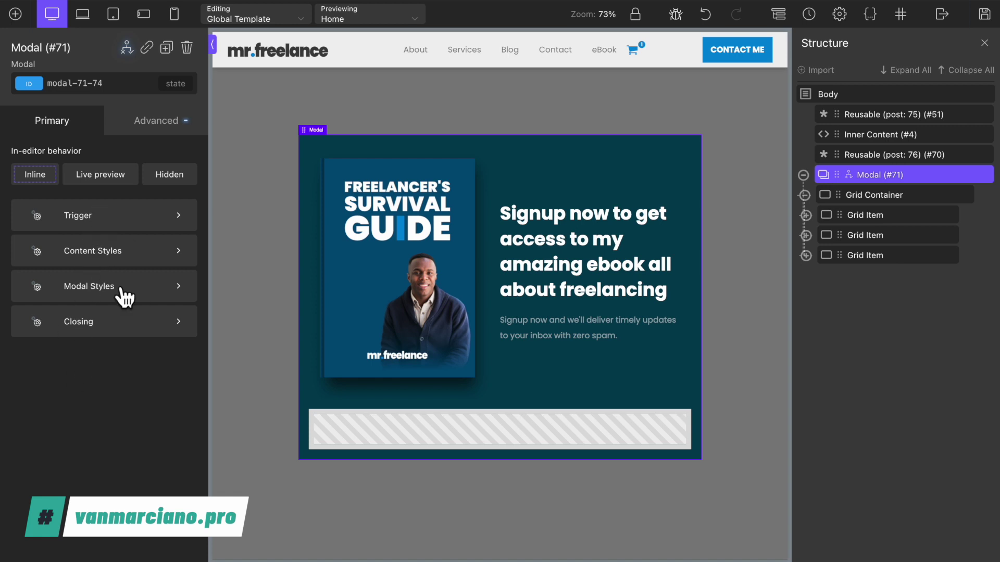
click(148, 119)
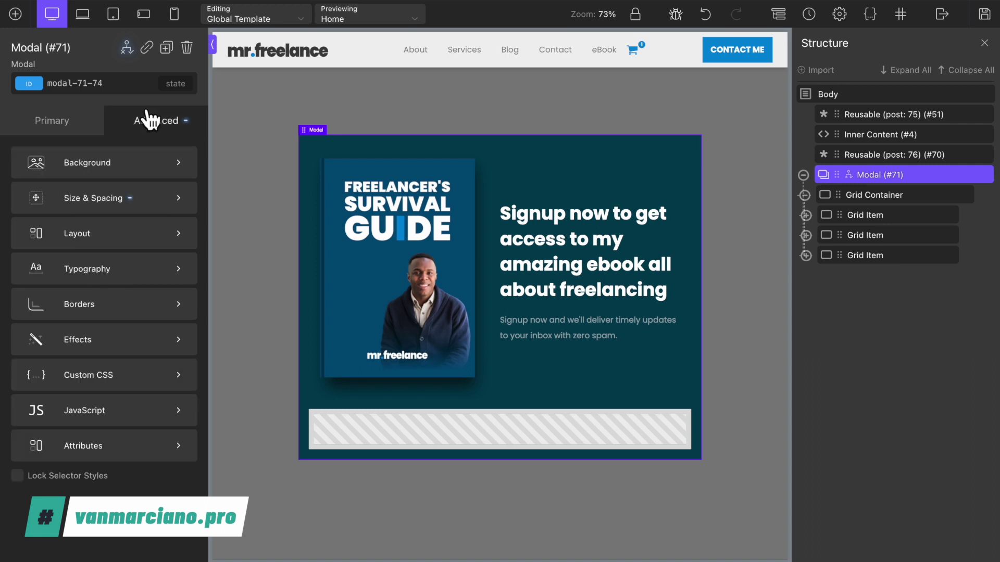
click(150, 202)
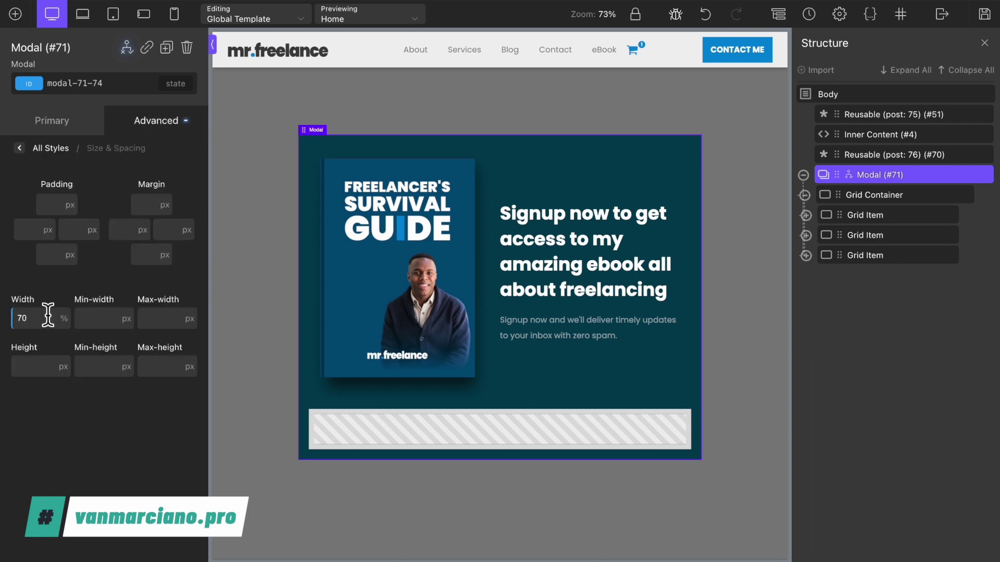
click(64, 319)
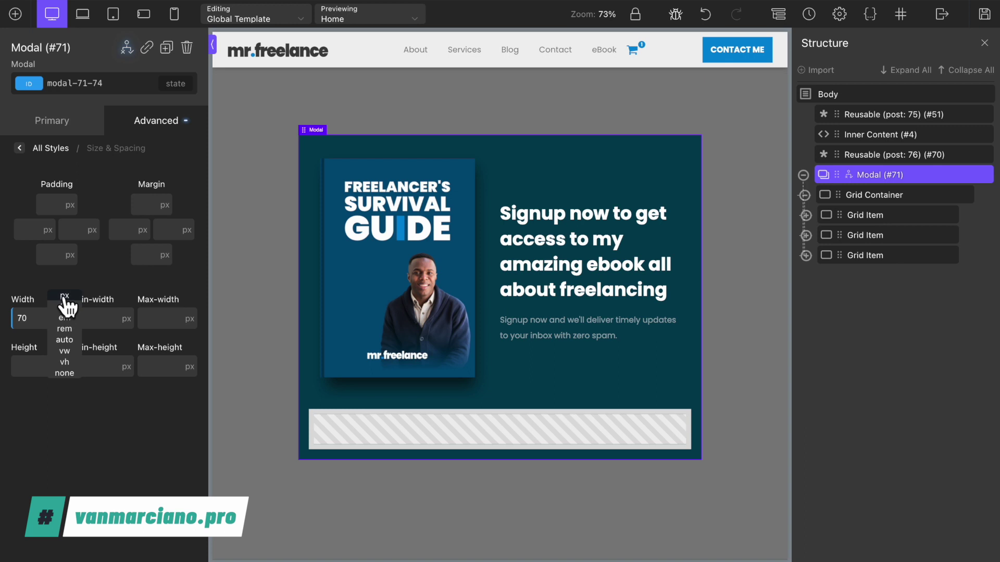
click(64, 296)
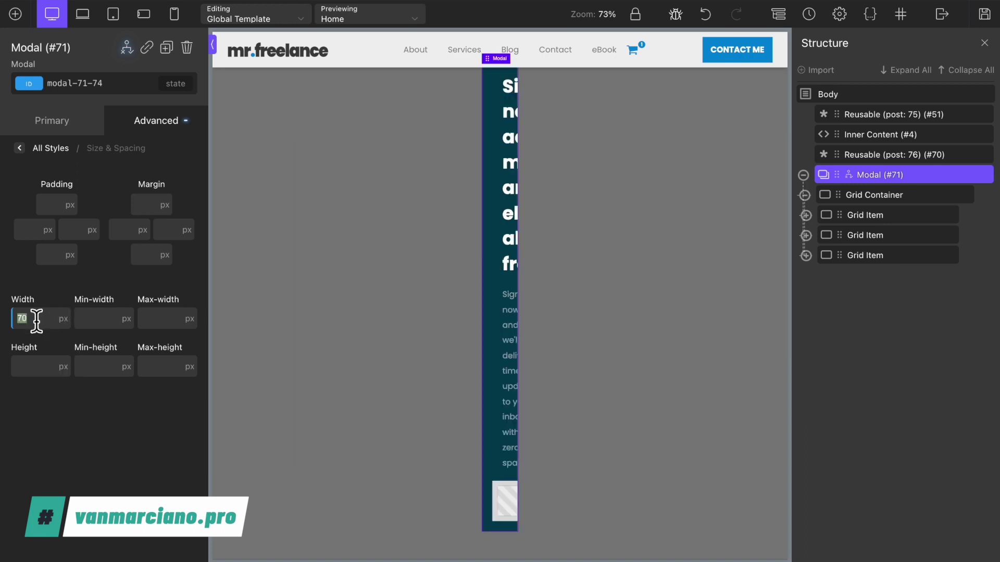
text(750)
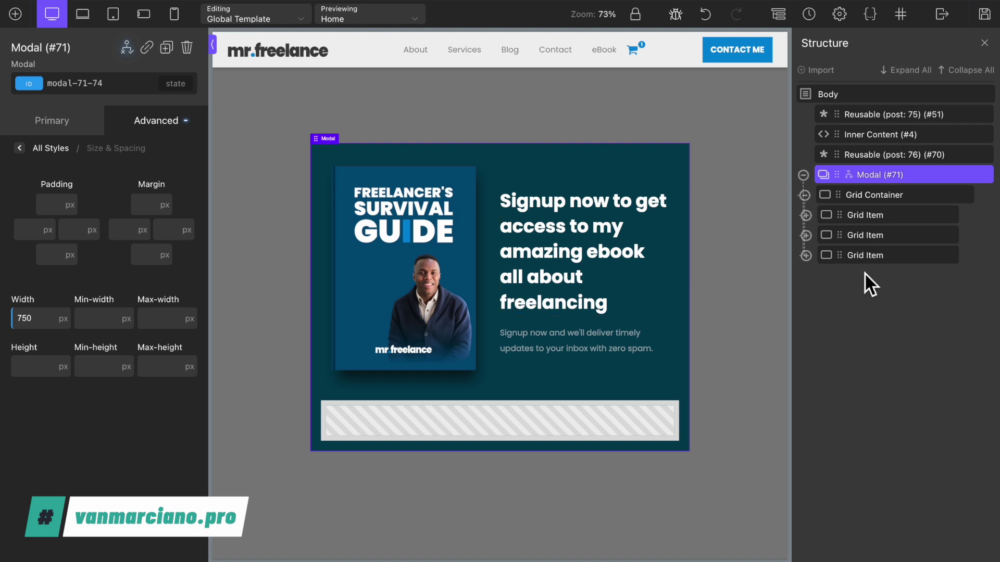
Set the modal's Primary > Trigger 'Show when' to On exit intent and save the template.
click(58, 124)
click(139, 217)
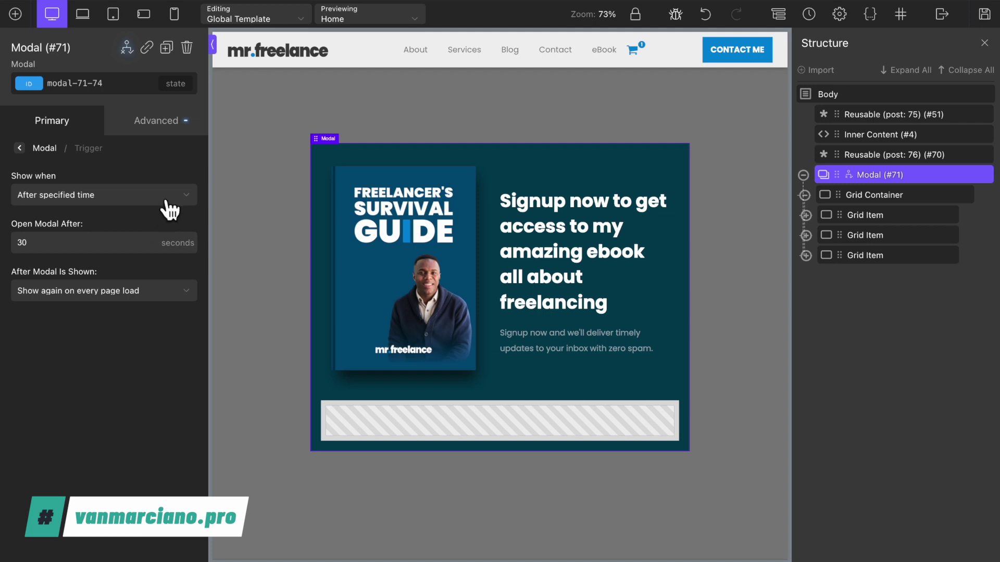
click(183, 197)
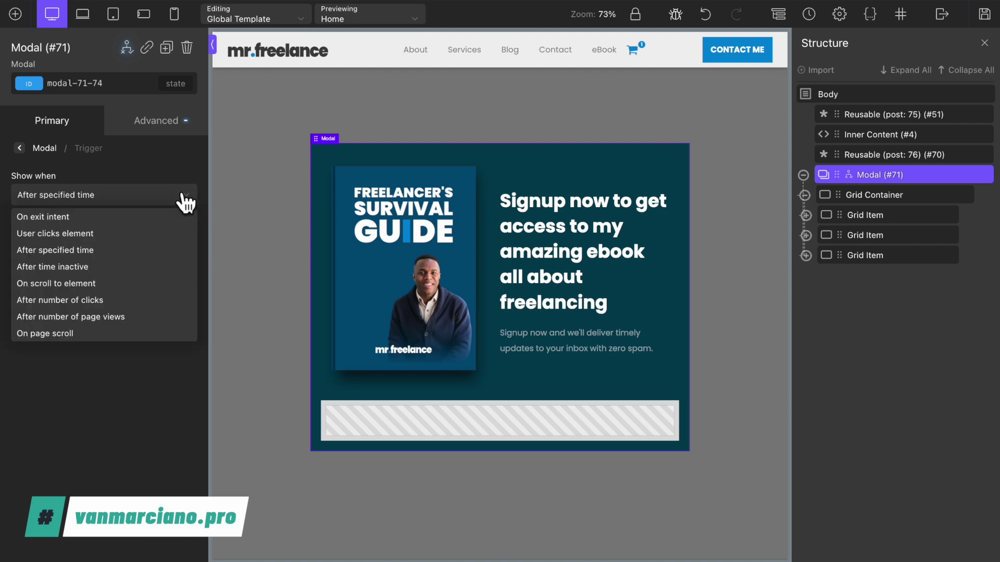
click(140, 216)
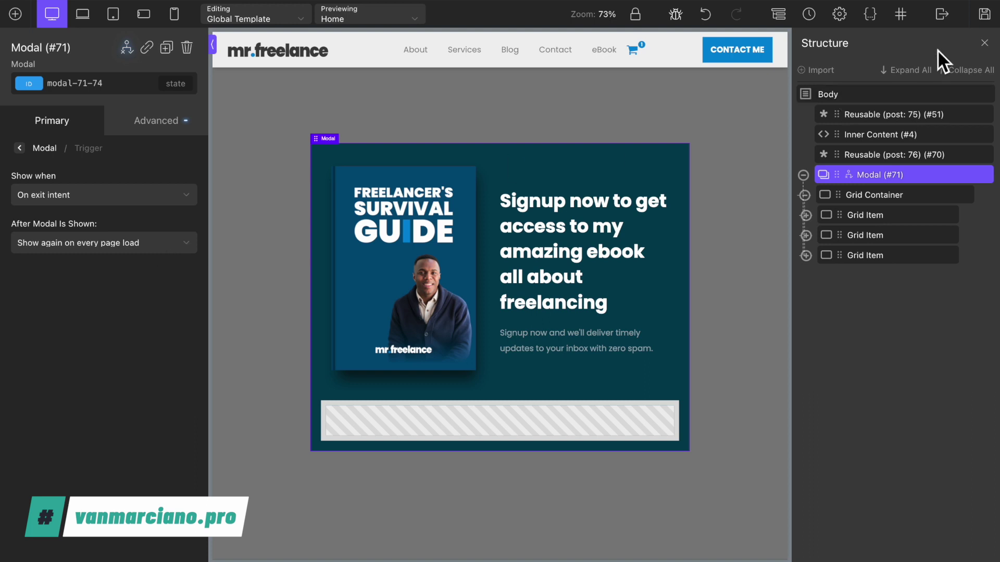
click(985, 14)
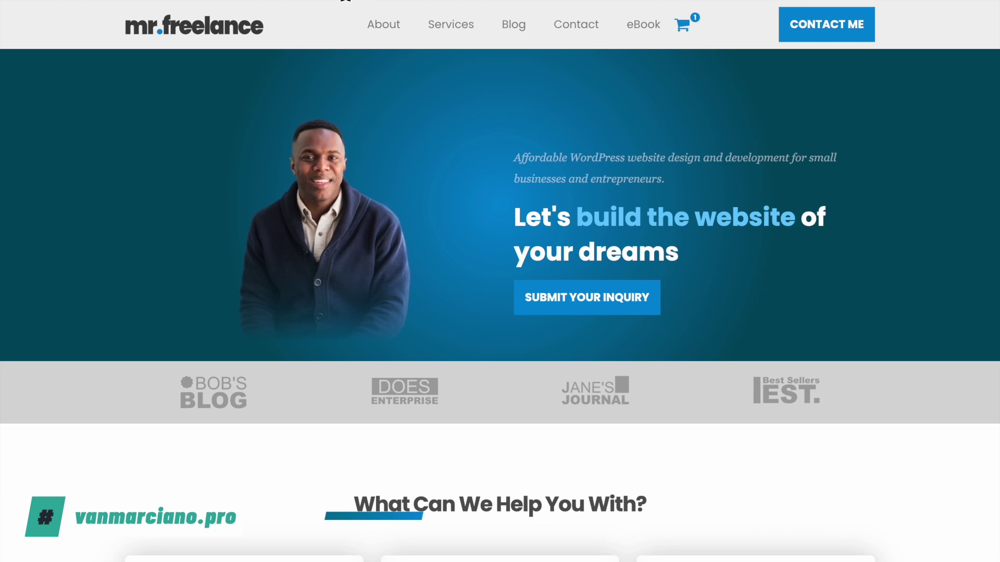
Load the copied mr.freelance URL in an Incognito window and move toward the top to trigger the ebook popup.
right_click(346, 2)
click(385, 97)
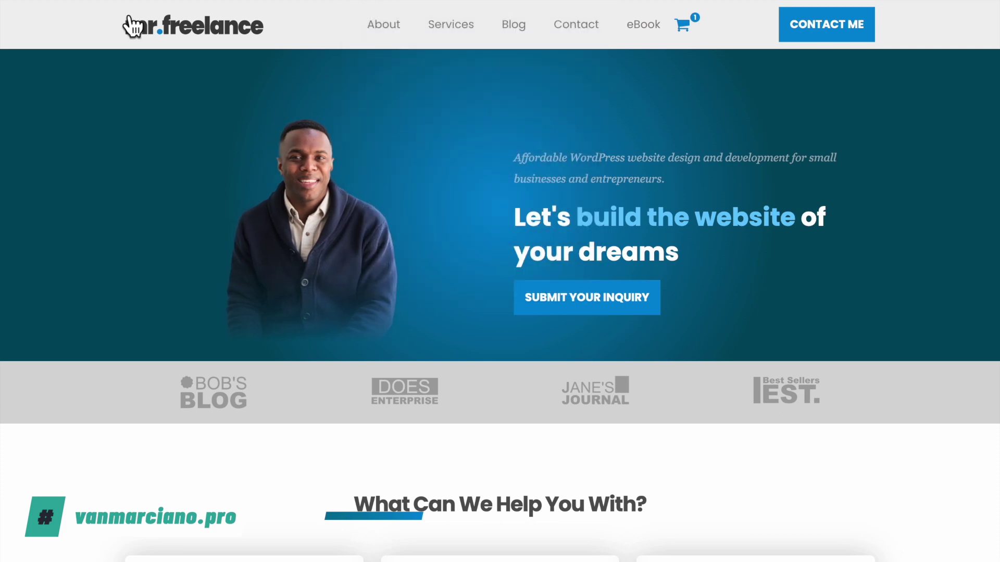
click(104, 1)
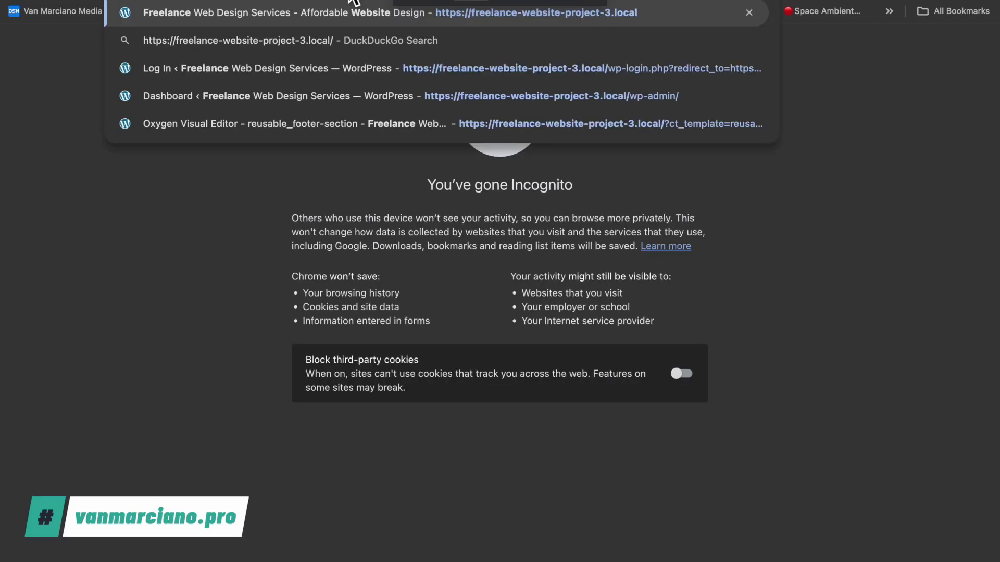
key(Return)
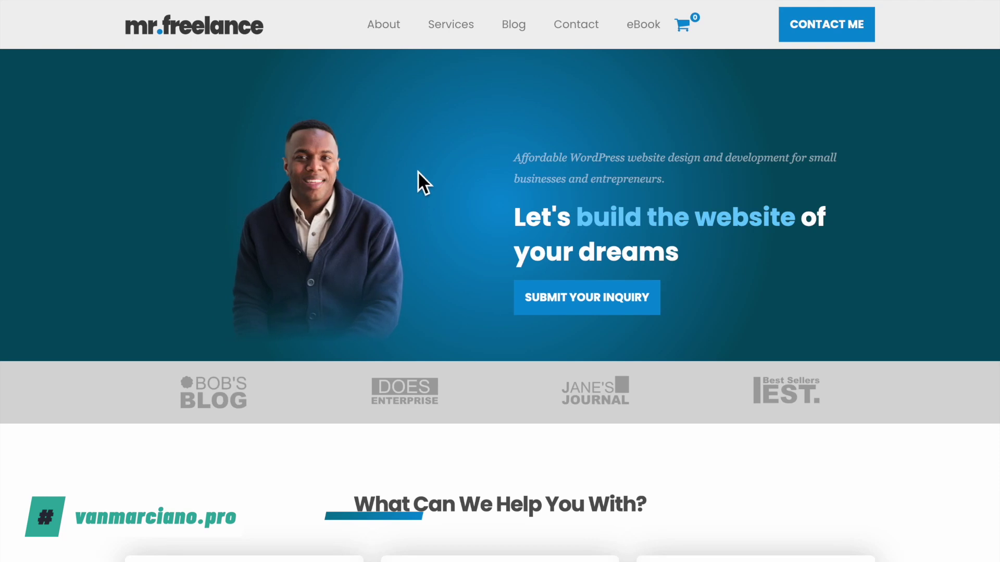
mouse_move(451, 3)
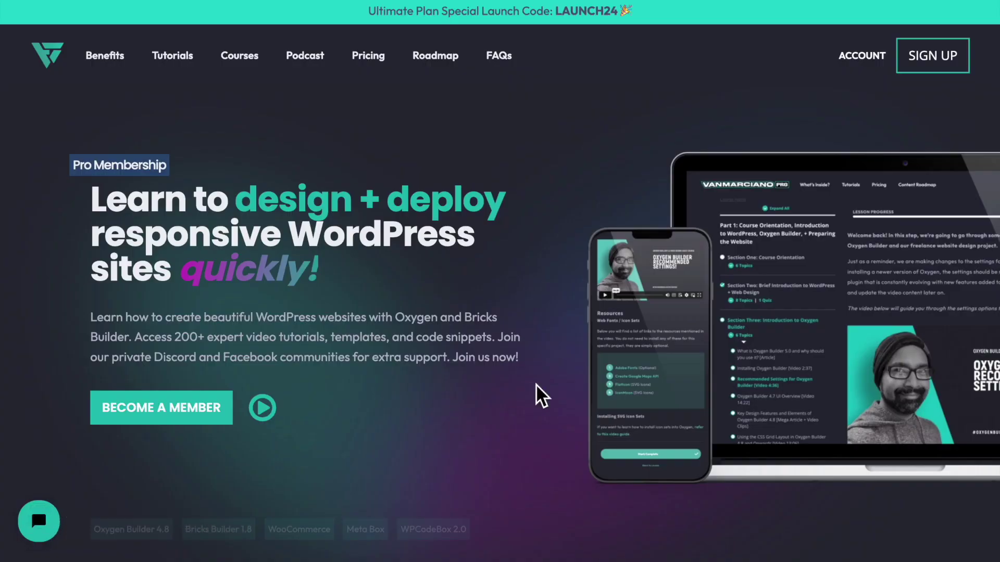
Scroll down the vanmarciano.pro page through its courses, WordPress tutorials and membership offer.
scroll(542, 396, down, 20)
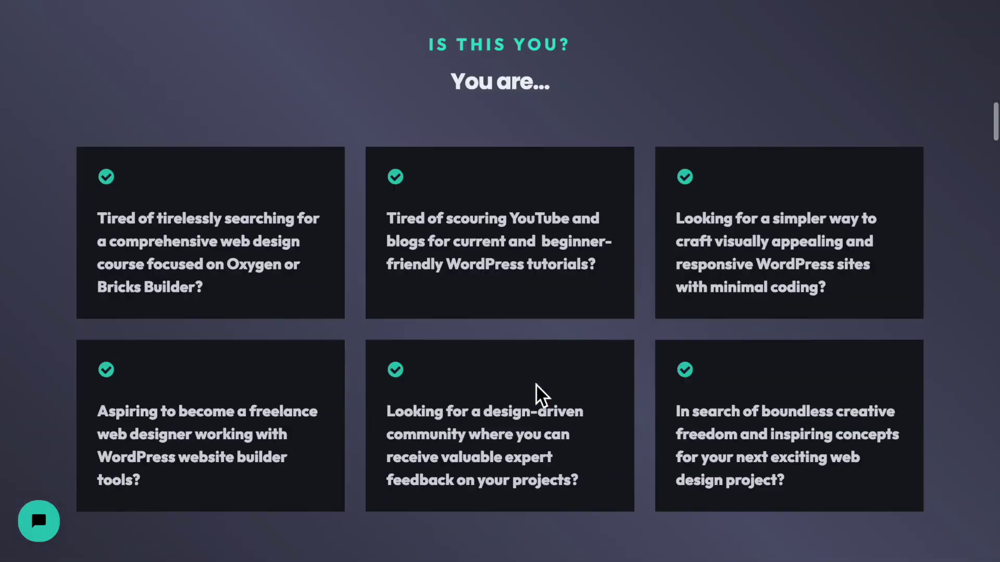
scroll(542, 396, down, 15)
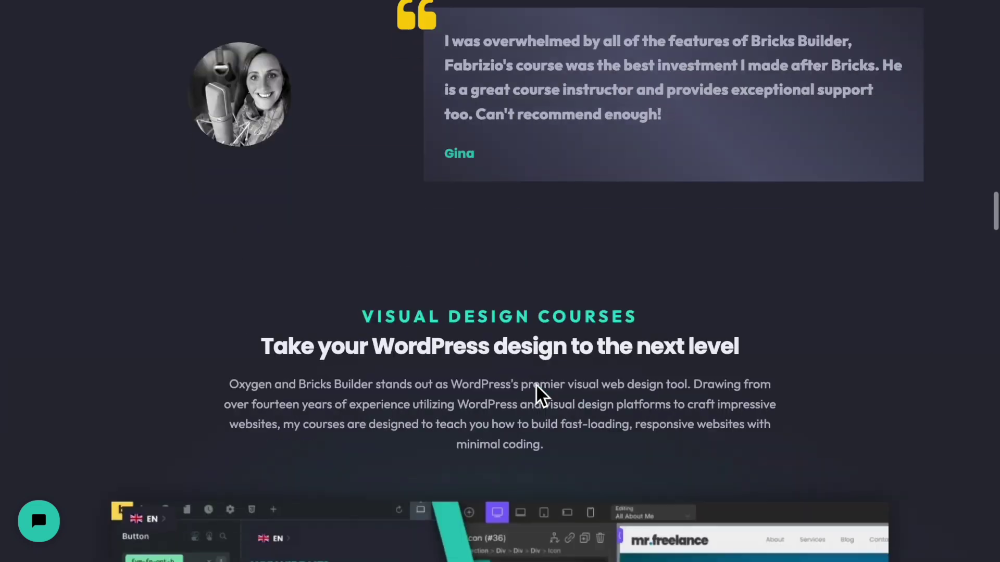
scroll(542, 396, down, 15)
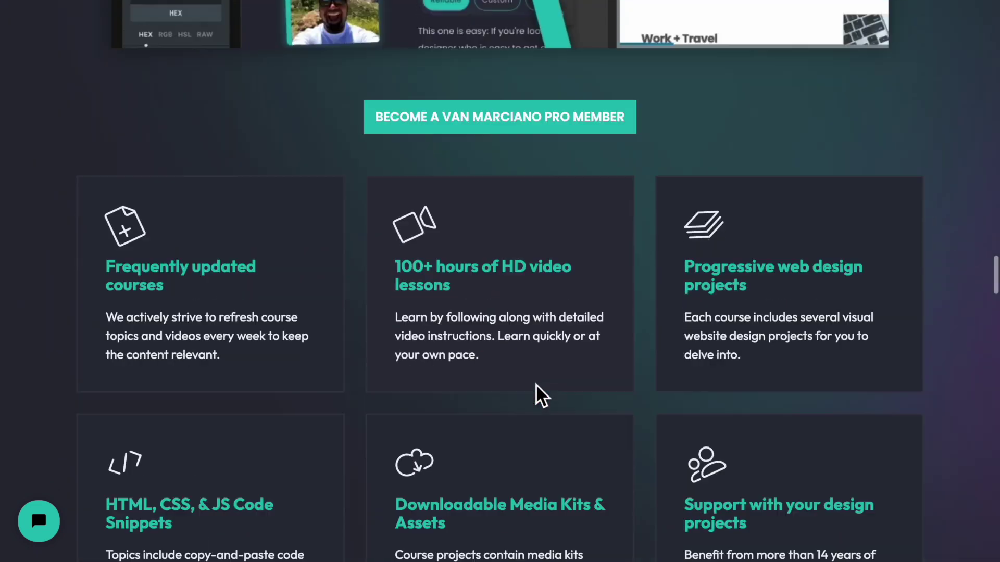
scroll(542, 396, down, 1)
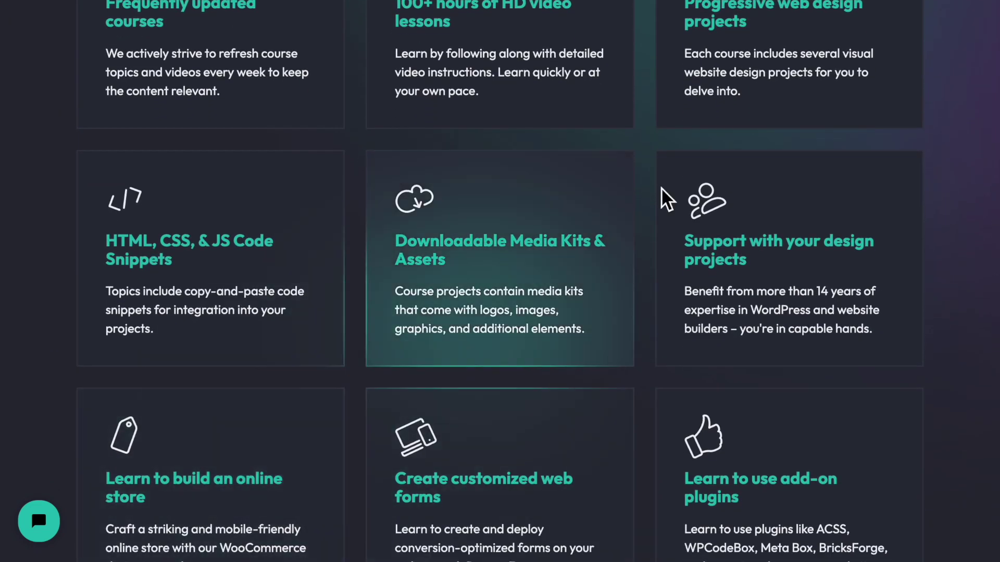
scroll(732, 444, down, 8)
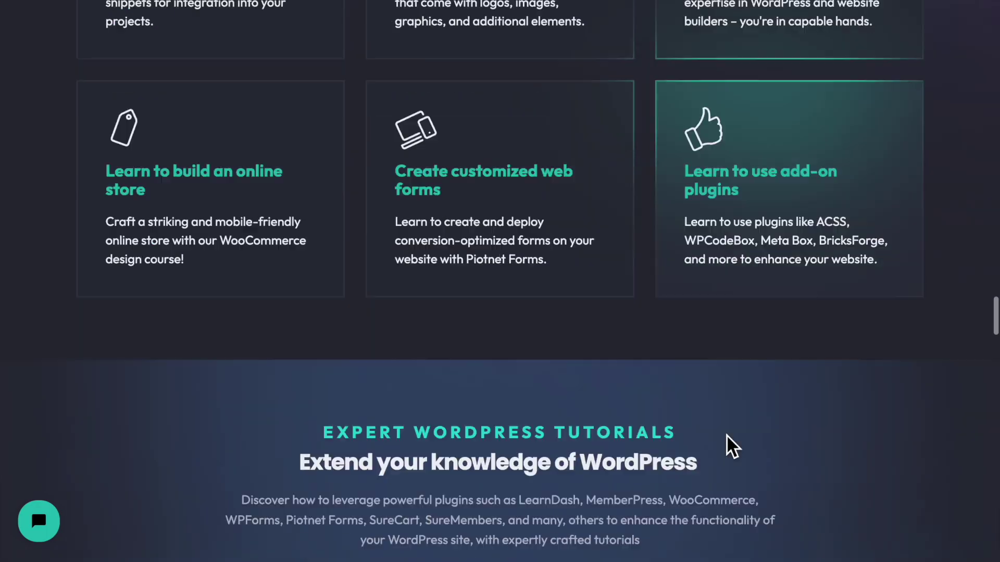
scroll(733, 445, down, 6)
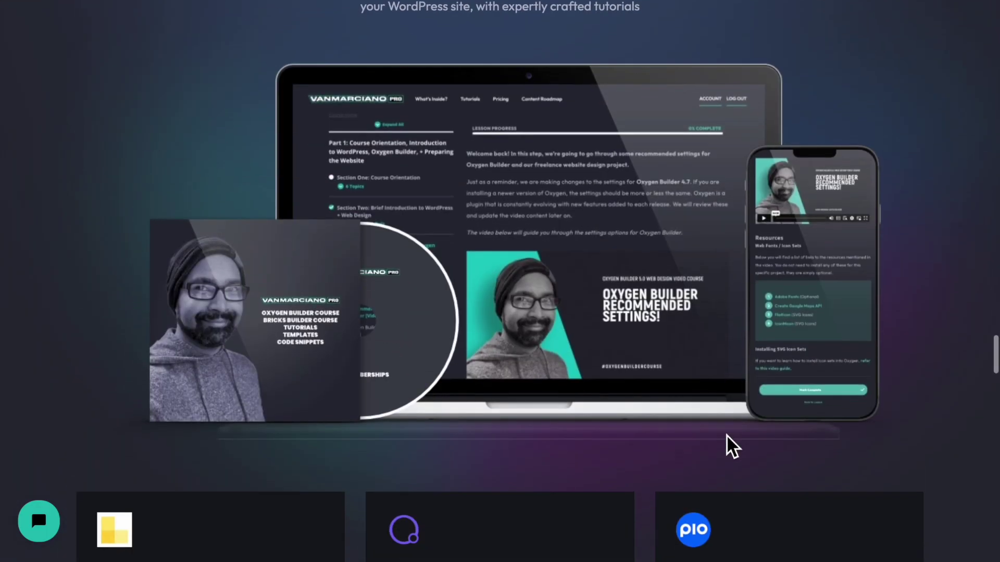
scroll(732, 445, down, 8)
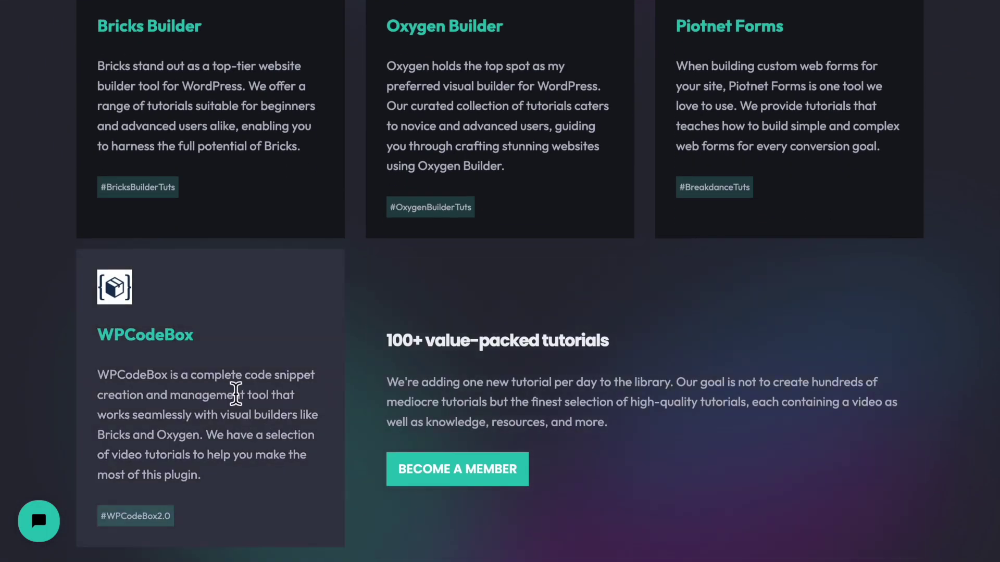
scroll(210, 195, down, 7)
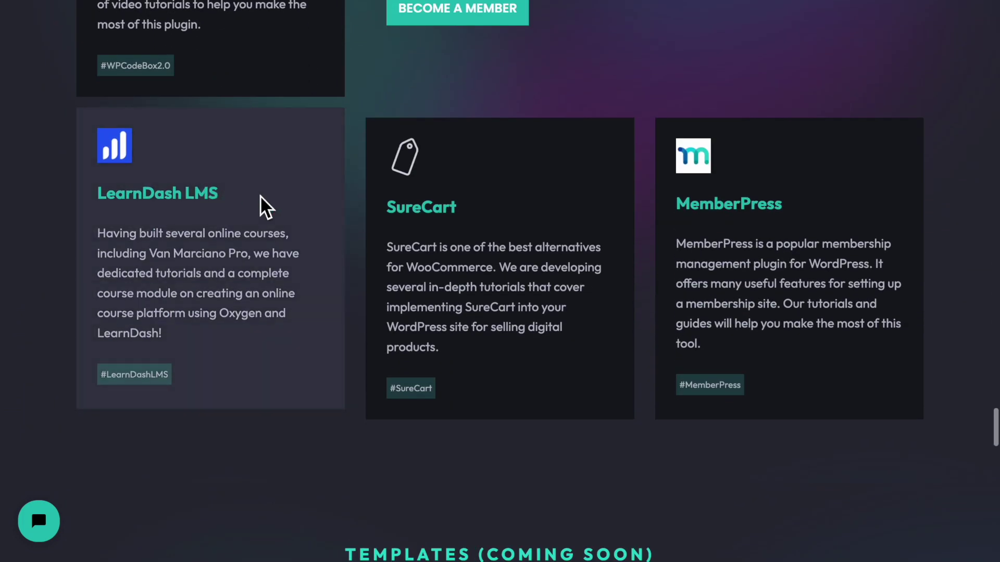